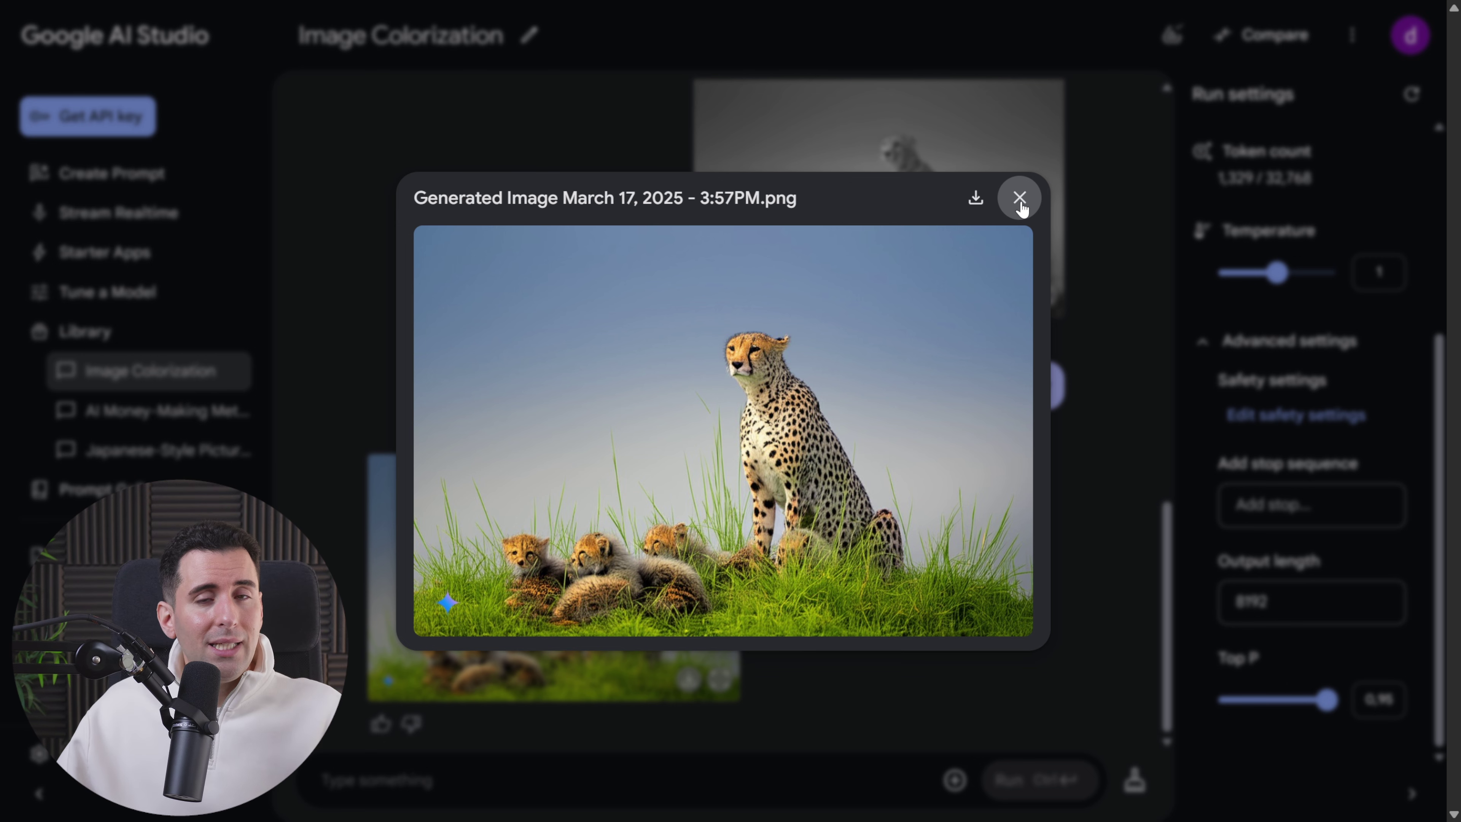
View the summer landscape photo full size, then open its snowy winter version for comparison
left_click(1019, 199)
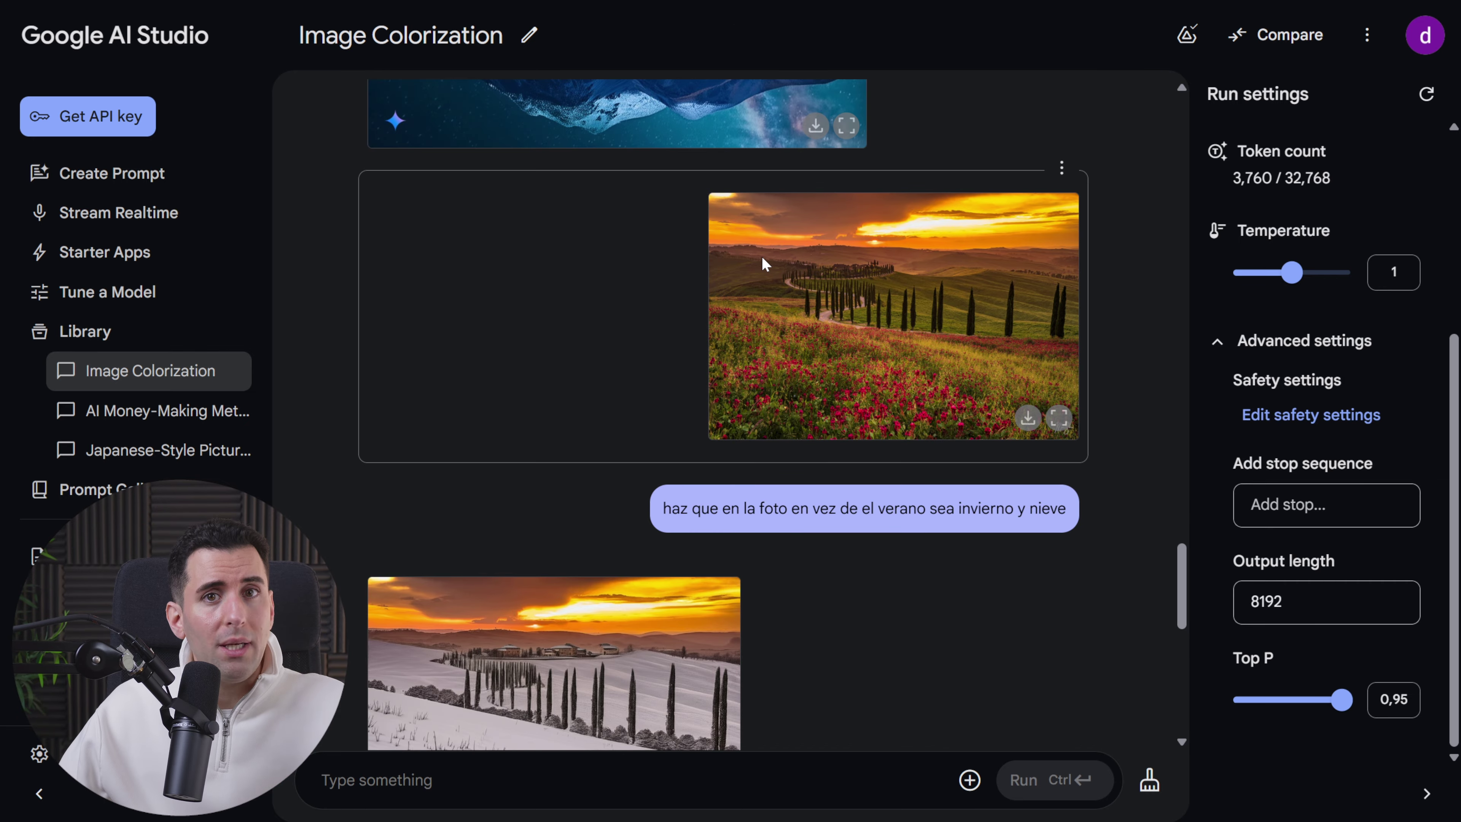
left_click(882, 313)
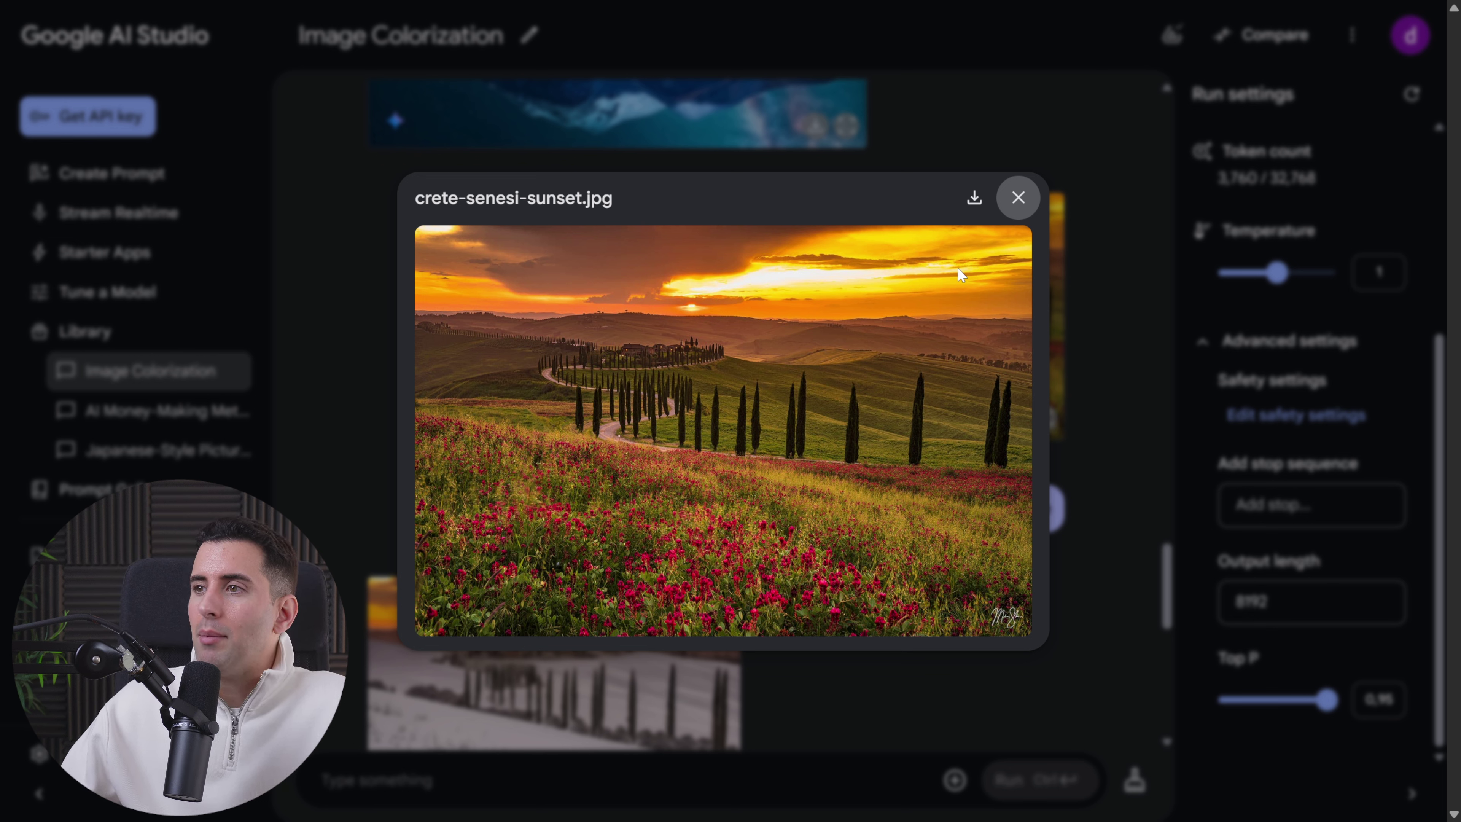
left_click(1018, 201)
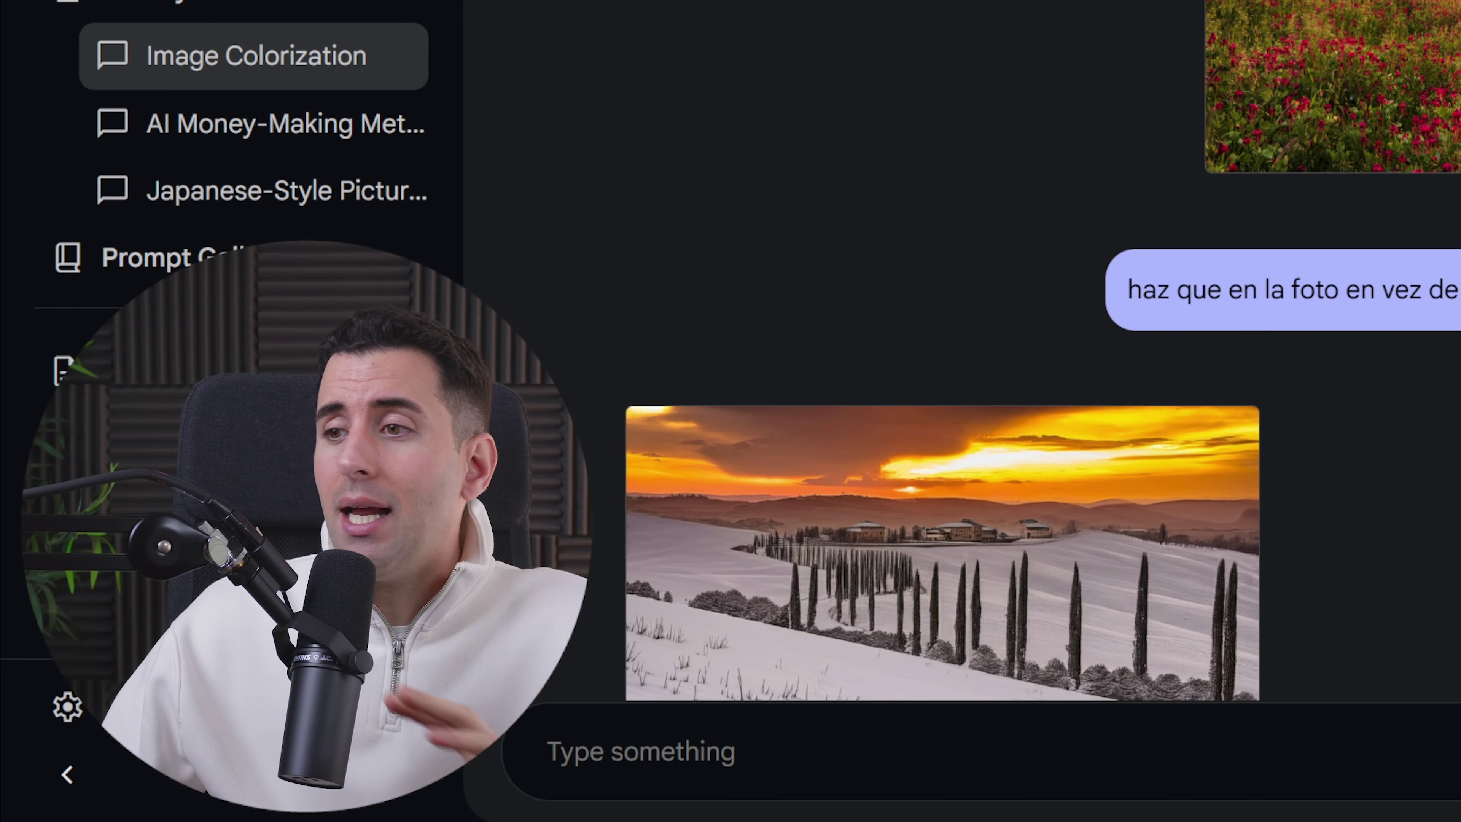
scroll(943, 552, "down", 2)
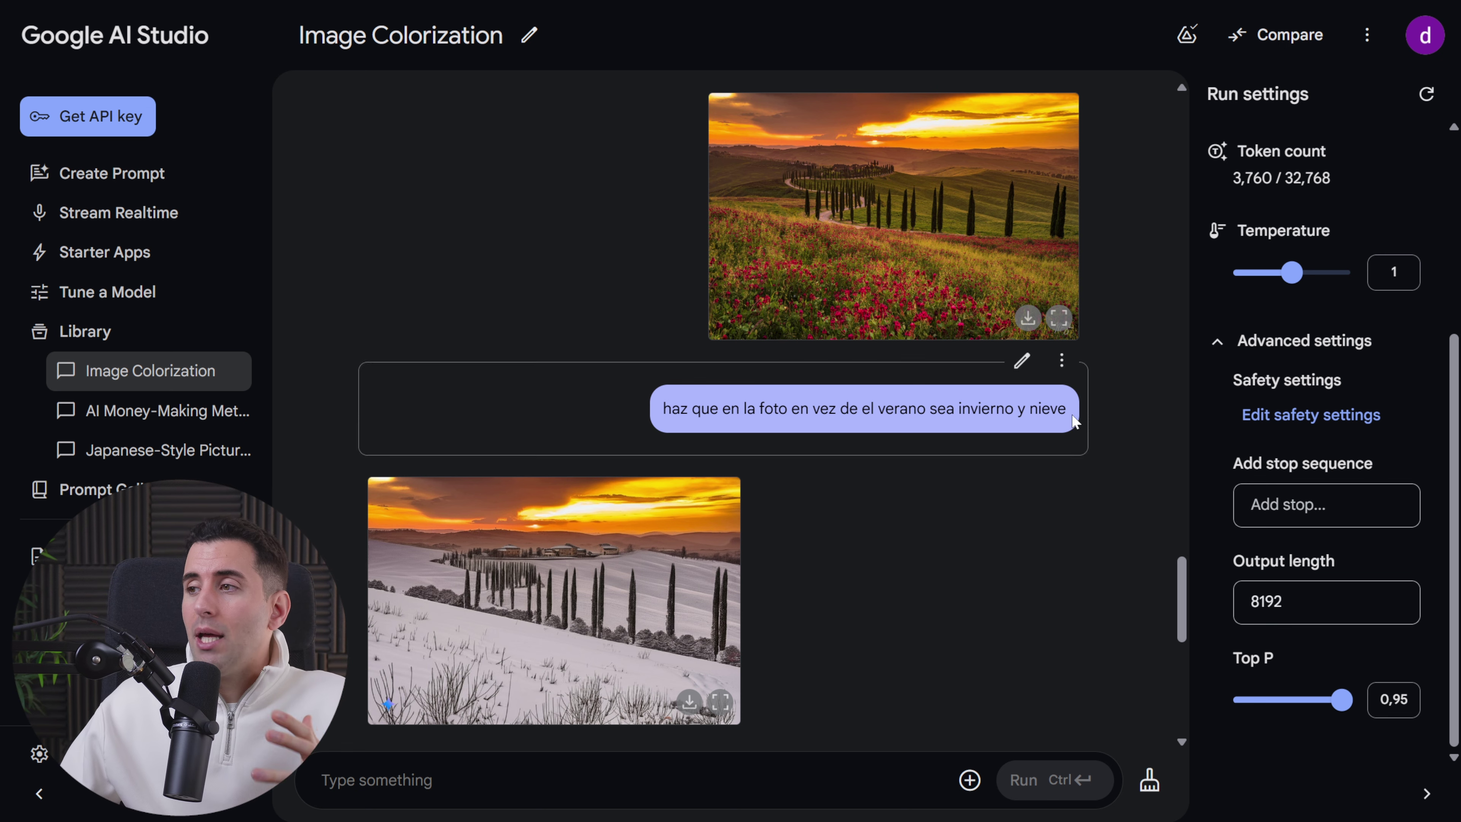
left_click(720, 701)
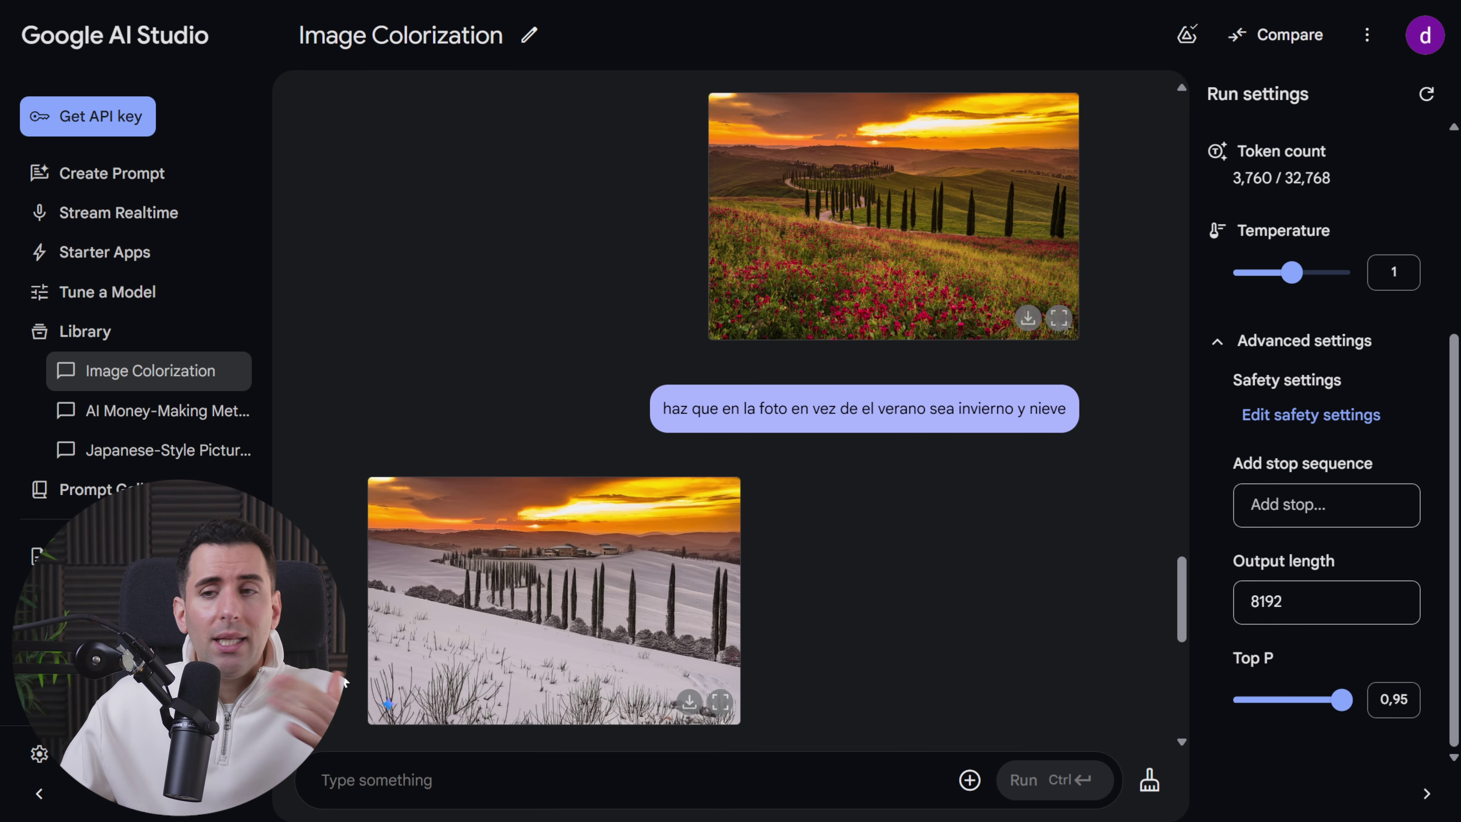
Examine the street photo of the woman and the successive edits requesting removal of the people in the background
scroll(400, 743, "down", 2)
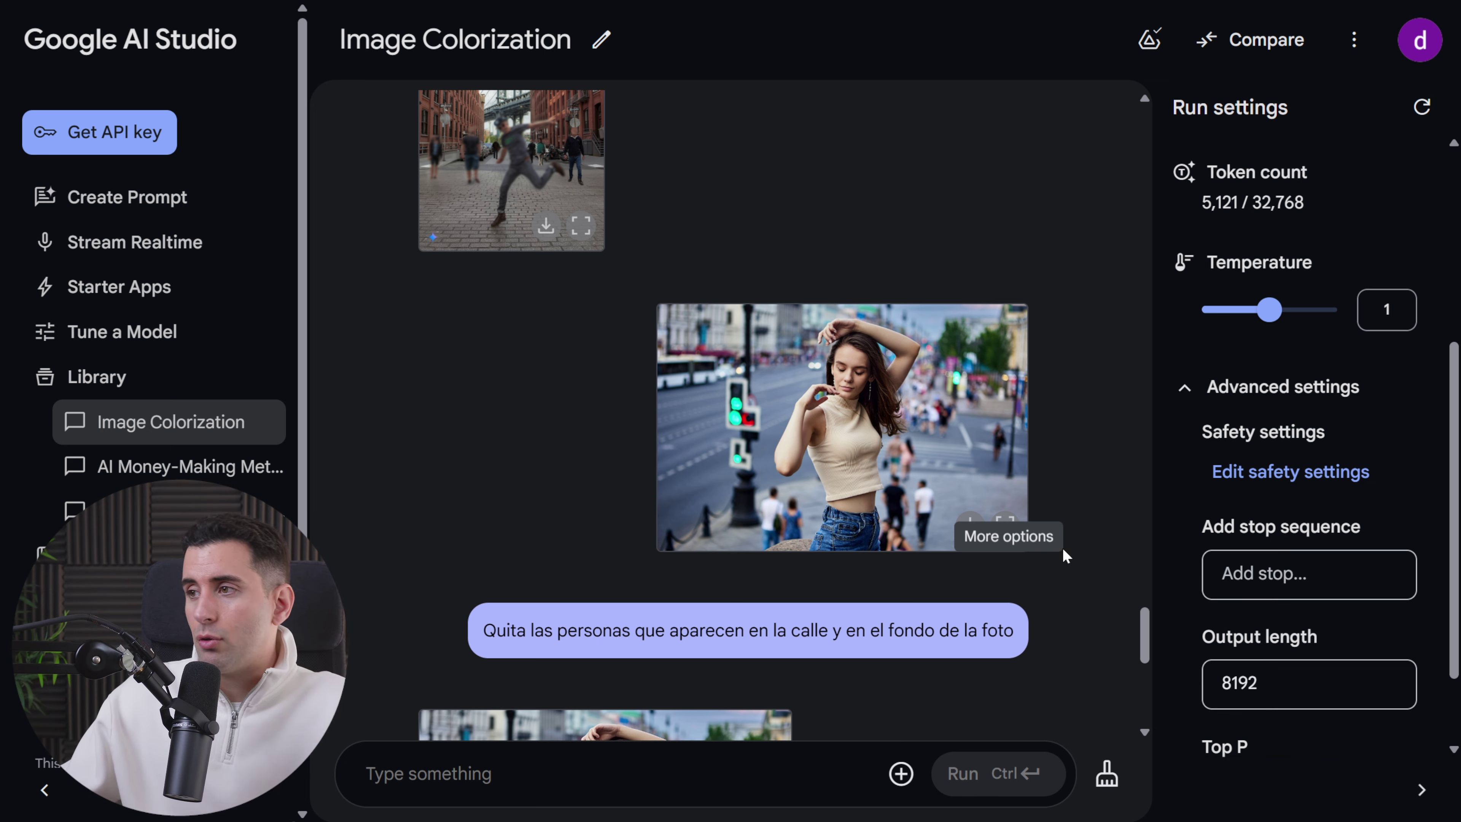
scroll(1075, 547, "down", 5)
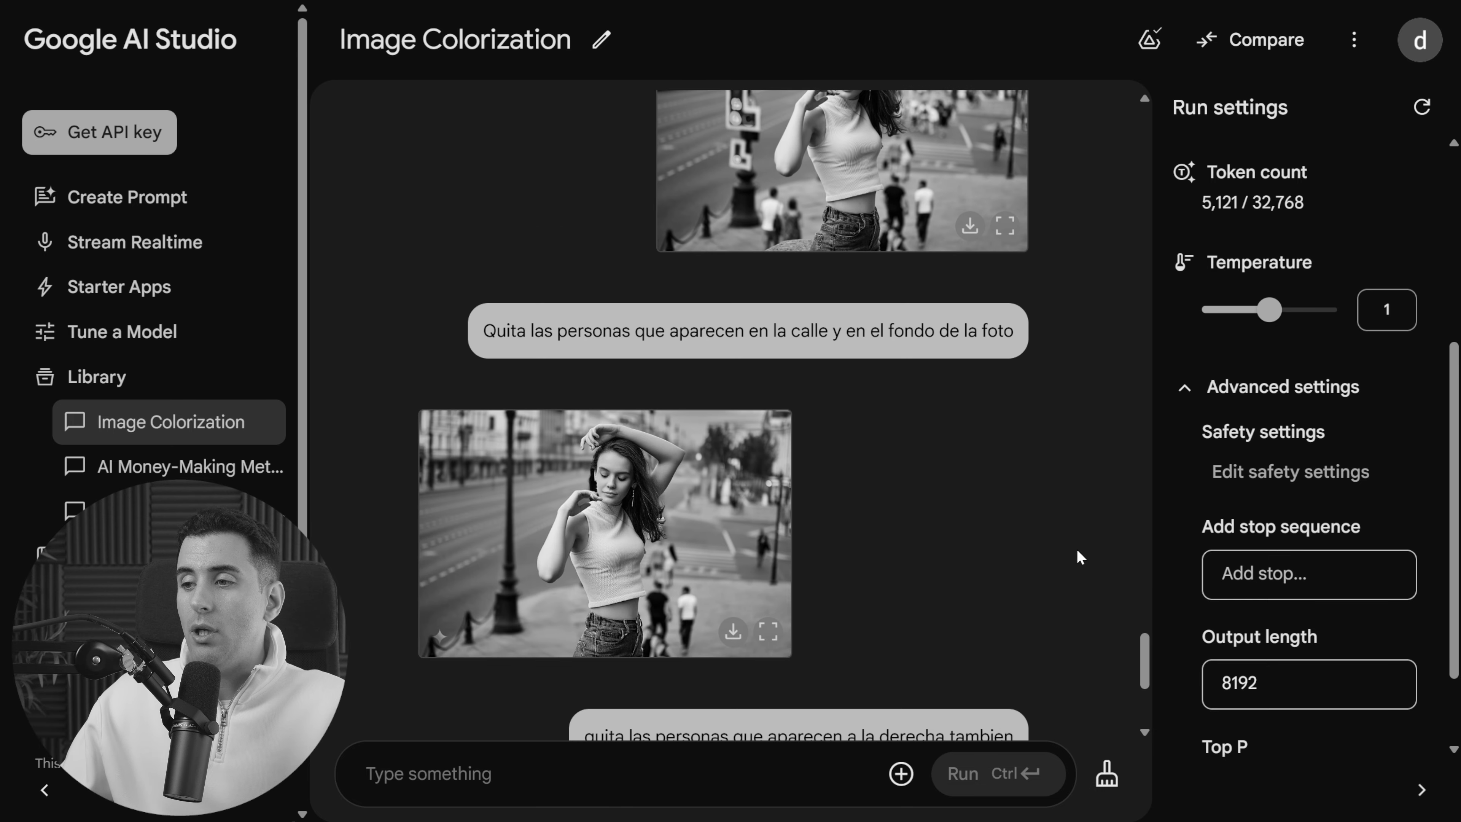
scroll(1078, 535, "up", 2)
scroll(1055, 521, "down", 2)
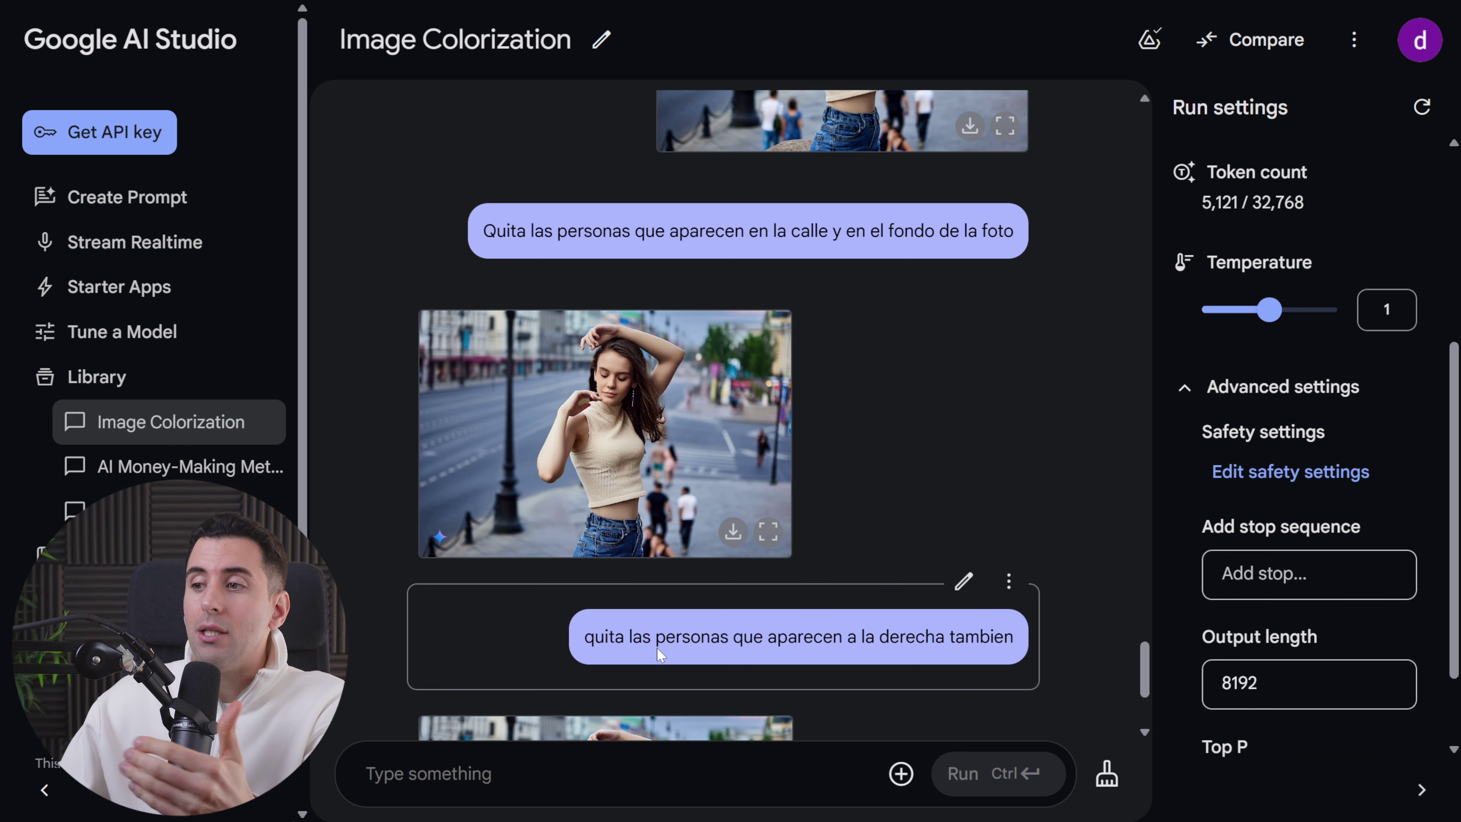
scroll(1072, 544, "down", 5)
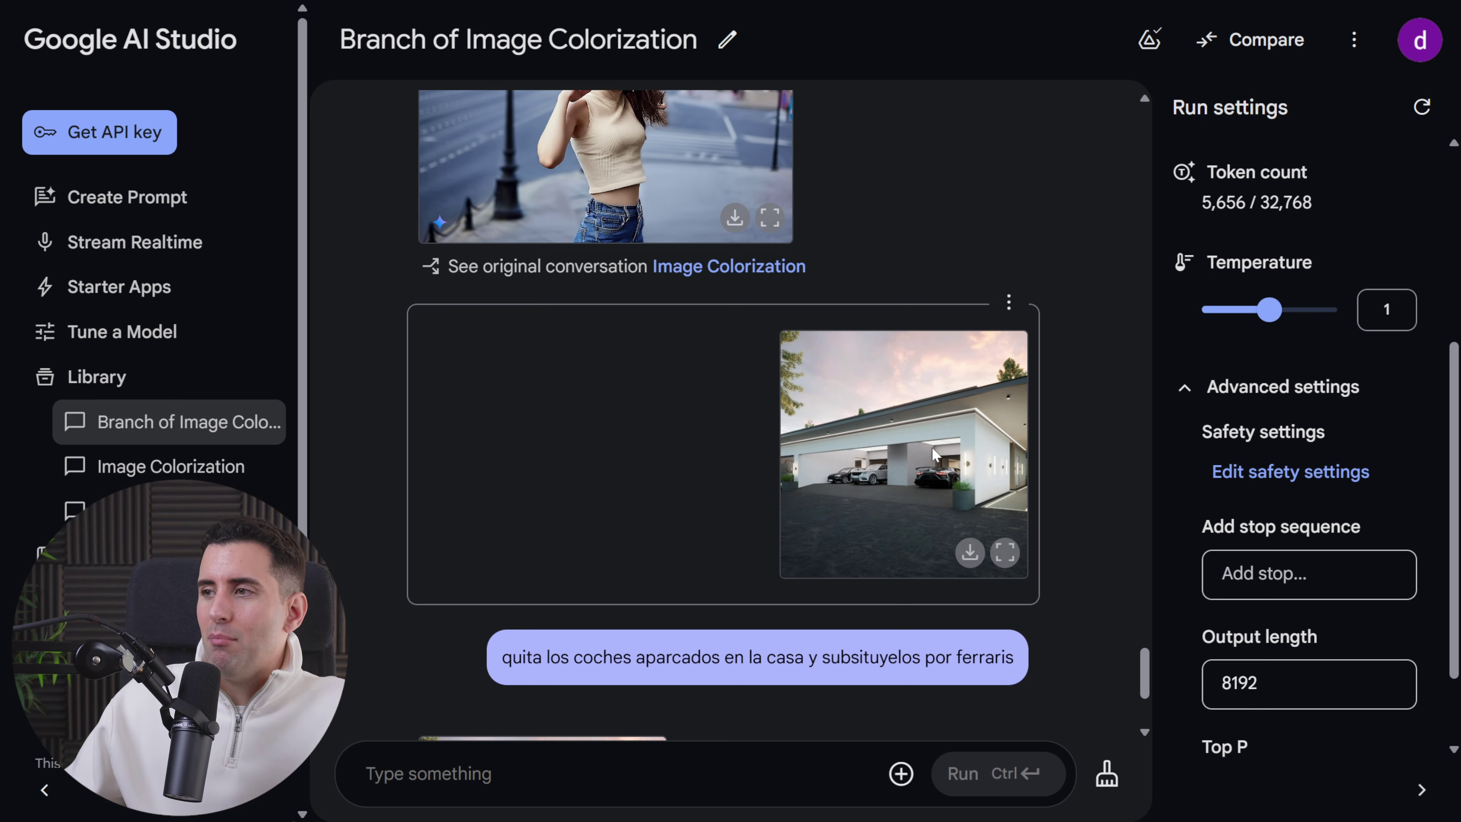
Compare the original garage photo casa_1.jpg with the edited version whose parked cars are replaced by Ferraris, viewing each full size
left_click(931, 447)
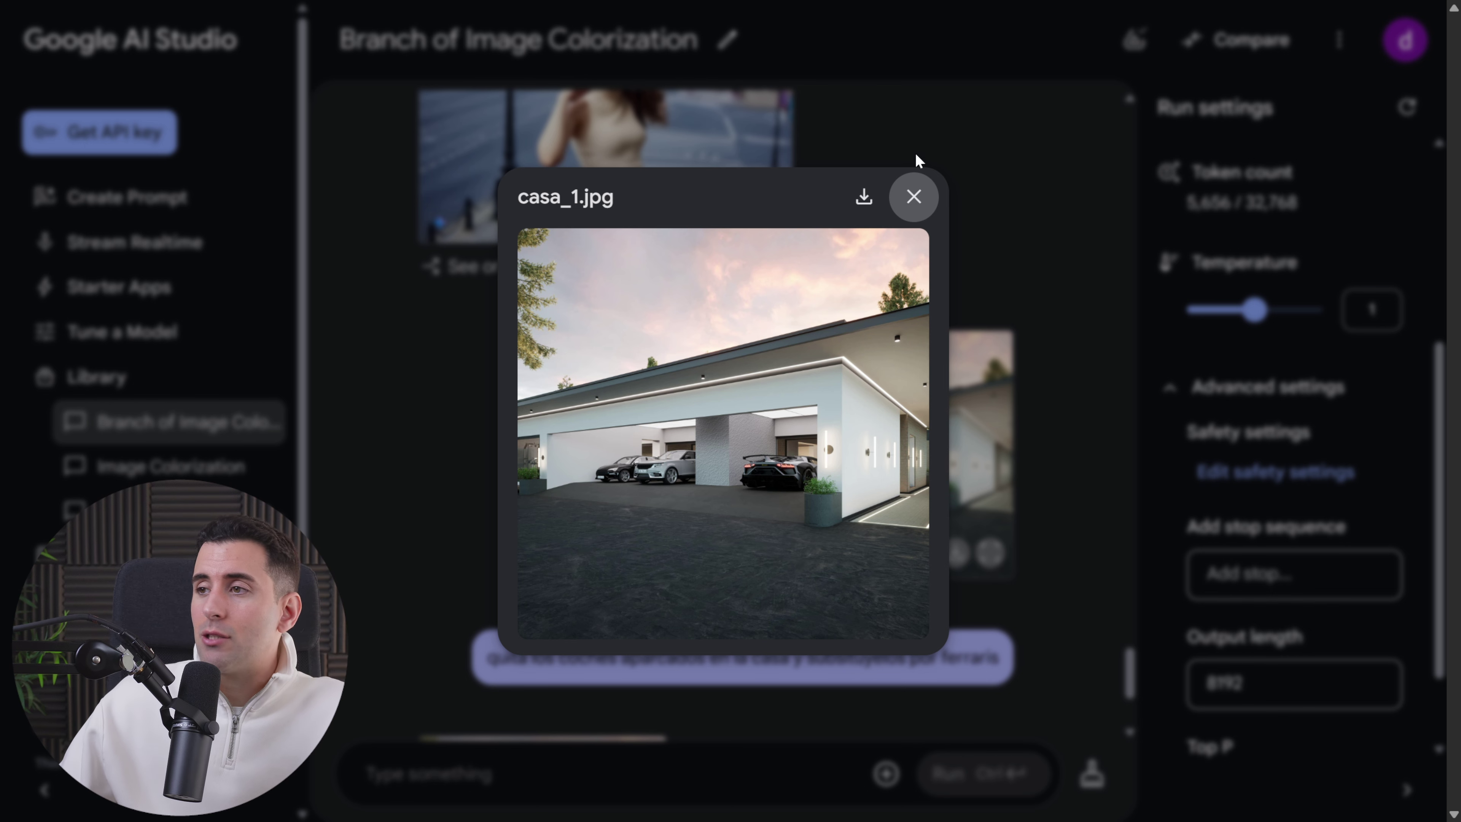
left_click(914, 196)
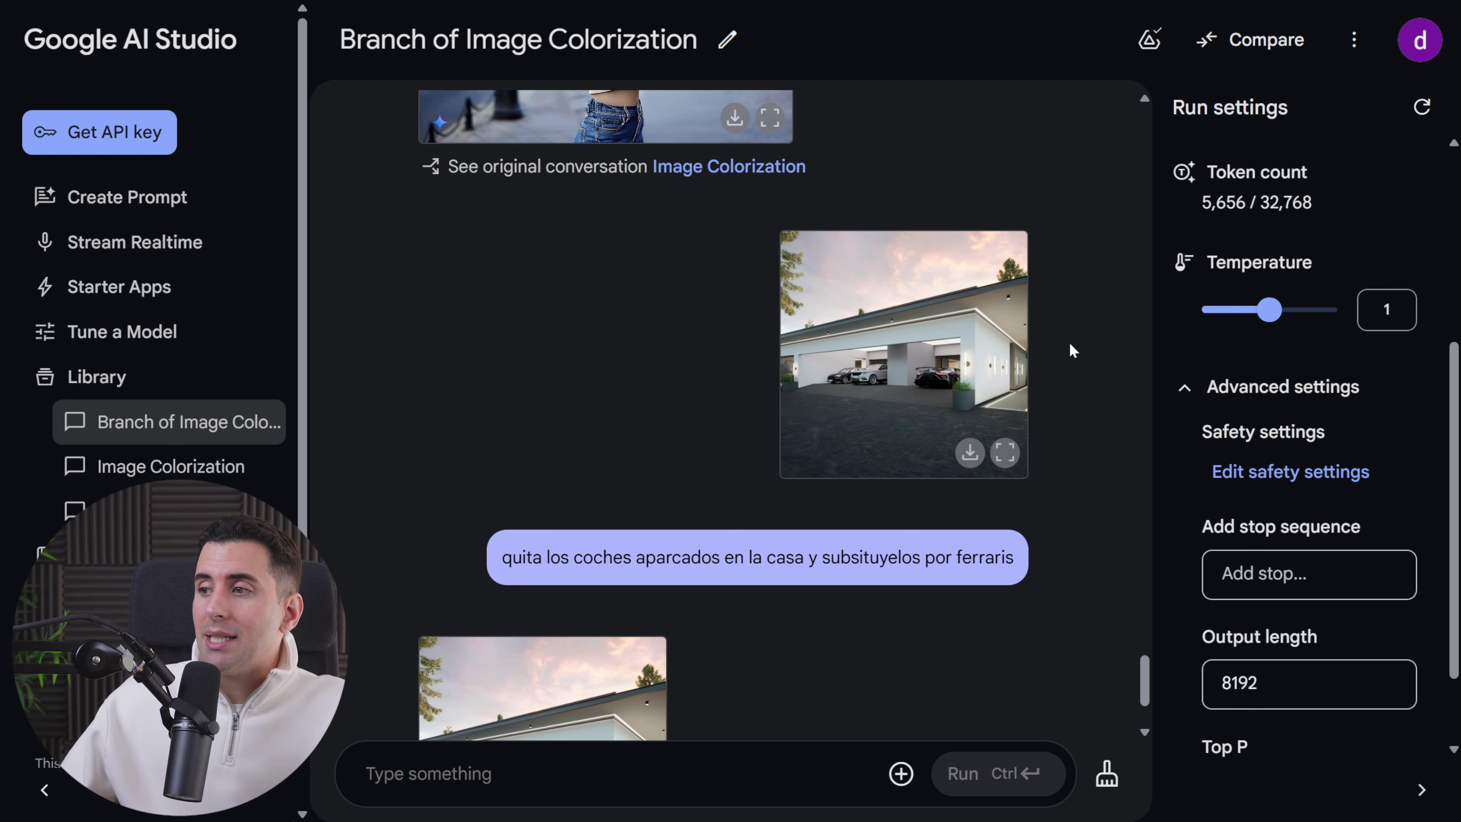
scroll(1080, 352, "down", 3)
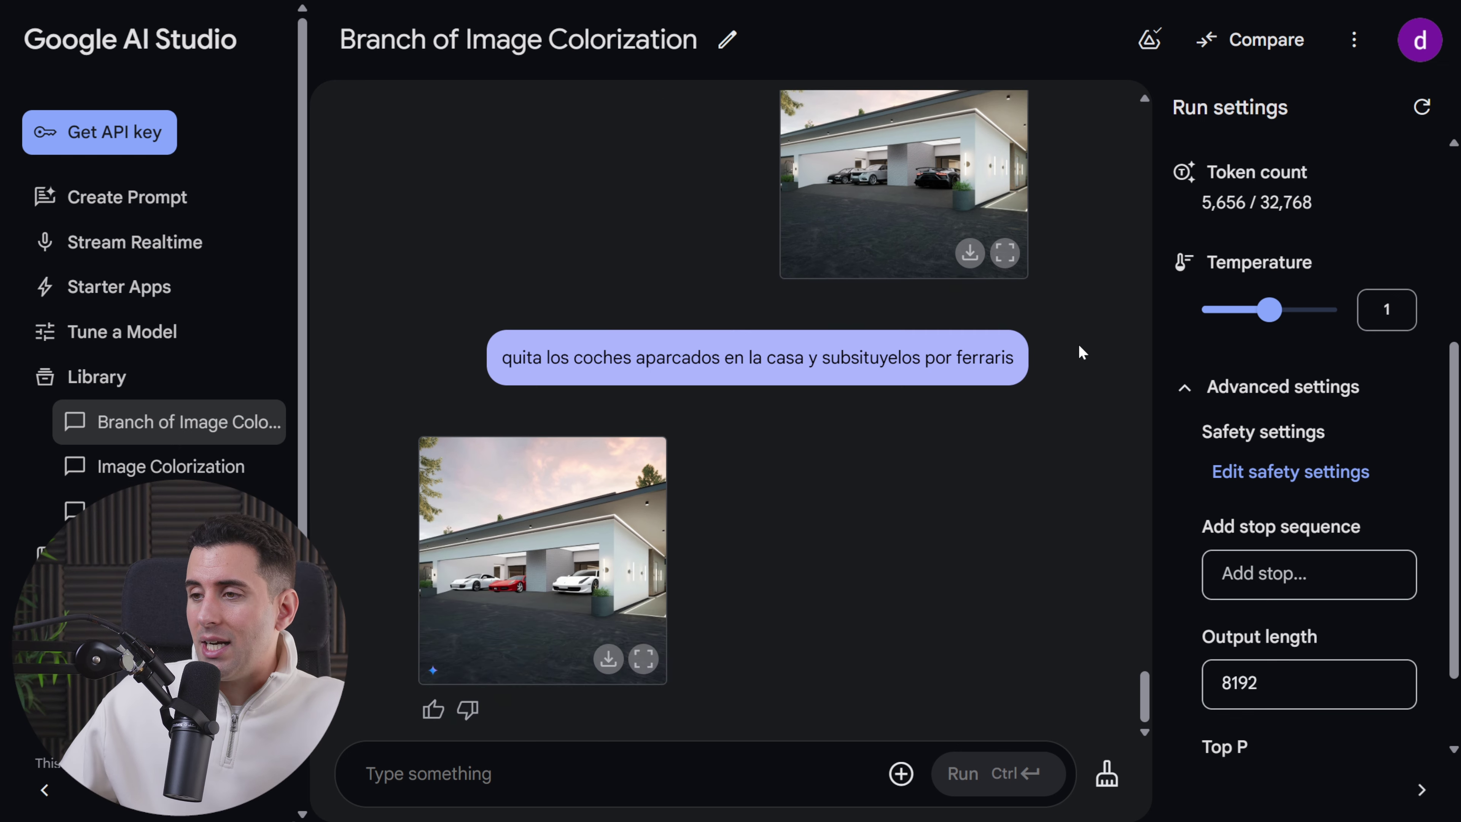
scroll(874, 299, "up", 2)
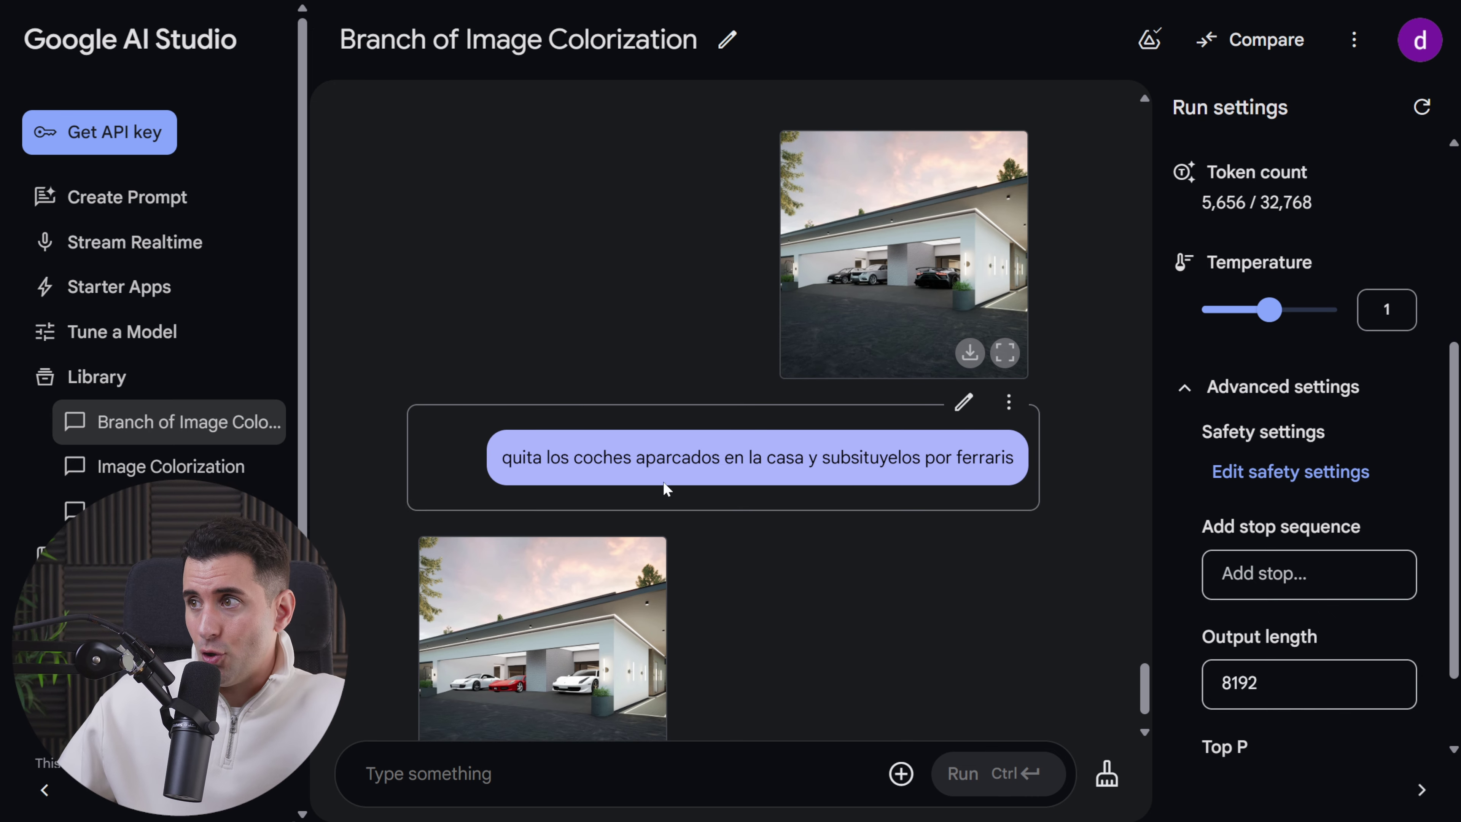
scroll(667, 495, "down", 2)
left_click(643, 658)
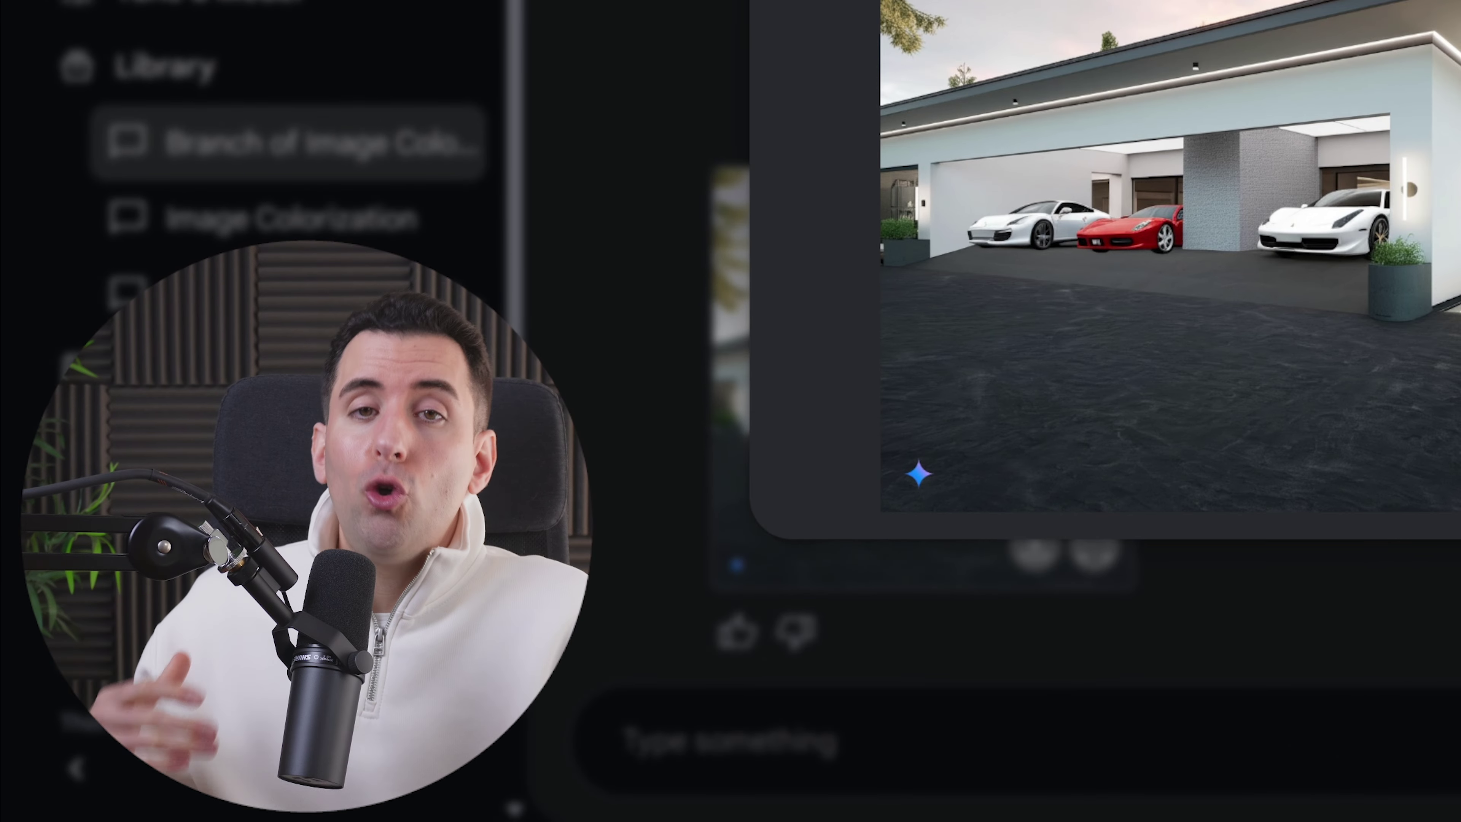
key("Escape")
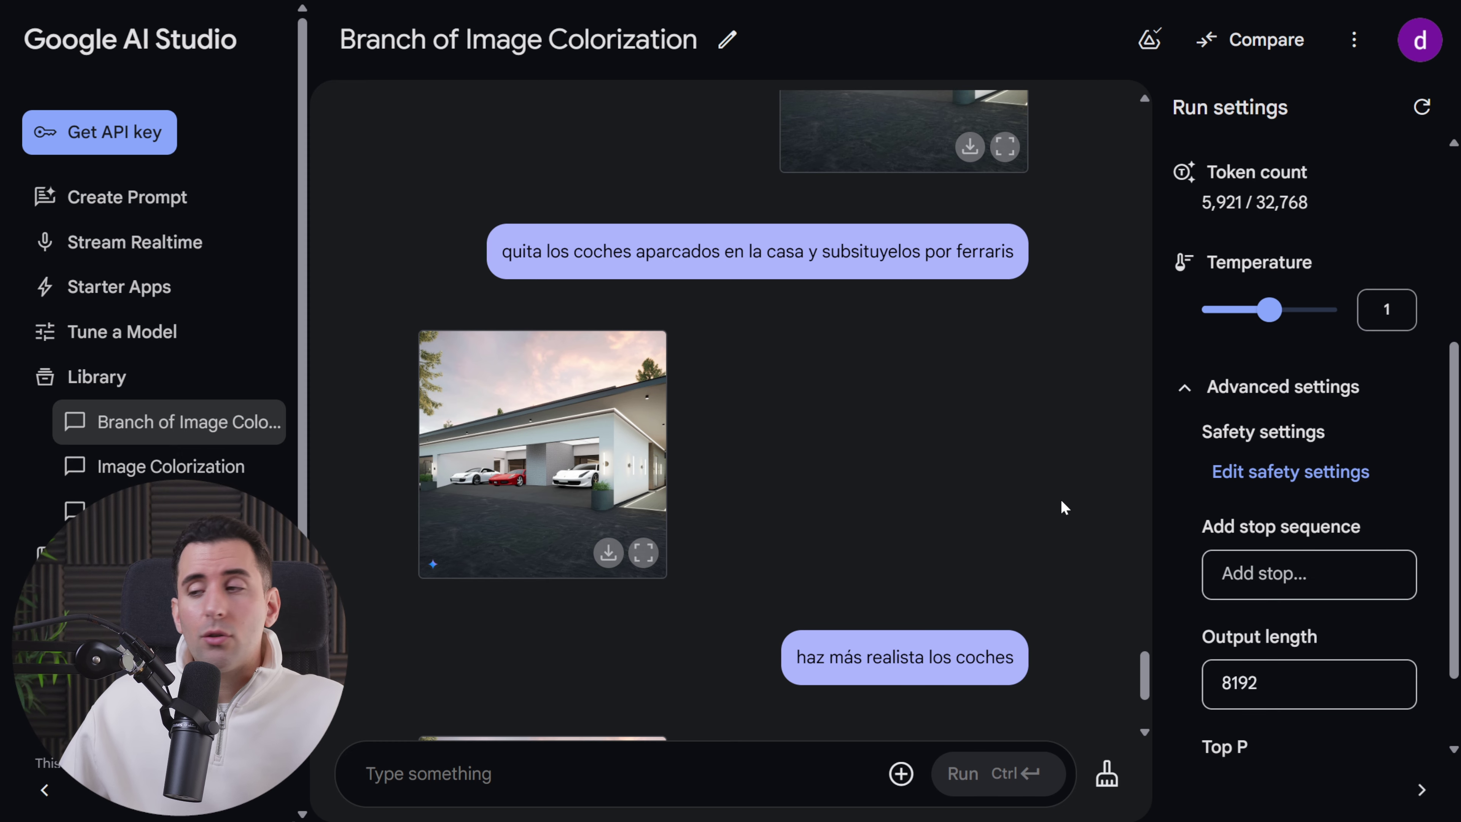
Compare the Ferrari garage image with its more realistic version at full size, and check the edit requesting deletion of all three cars
scroll(848, 574, "down", 2)
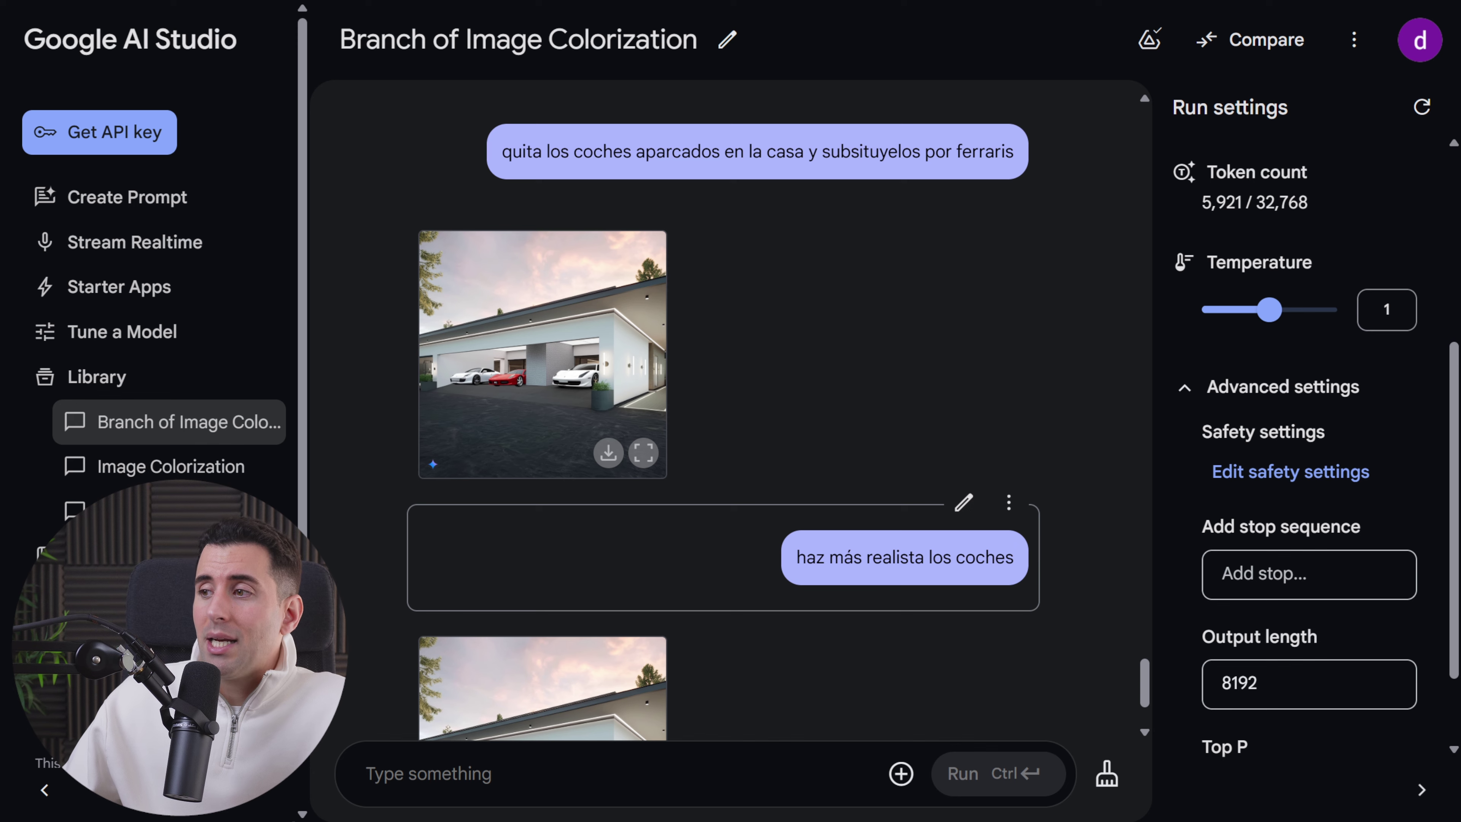
scroll(744, 571, "down", 4)
scroll(670, 610, "up", 2)
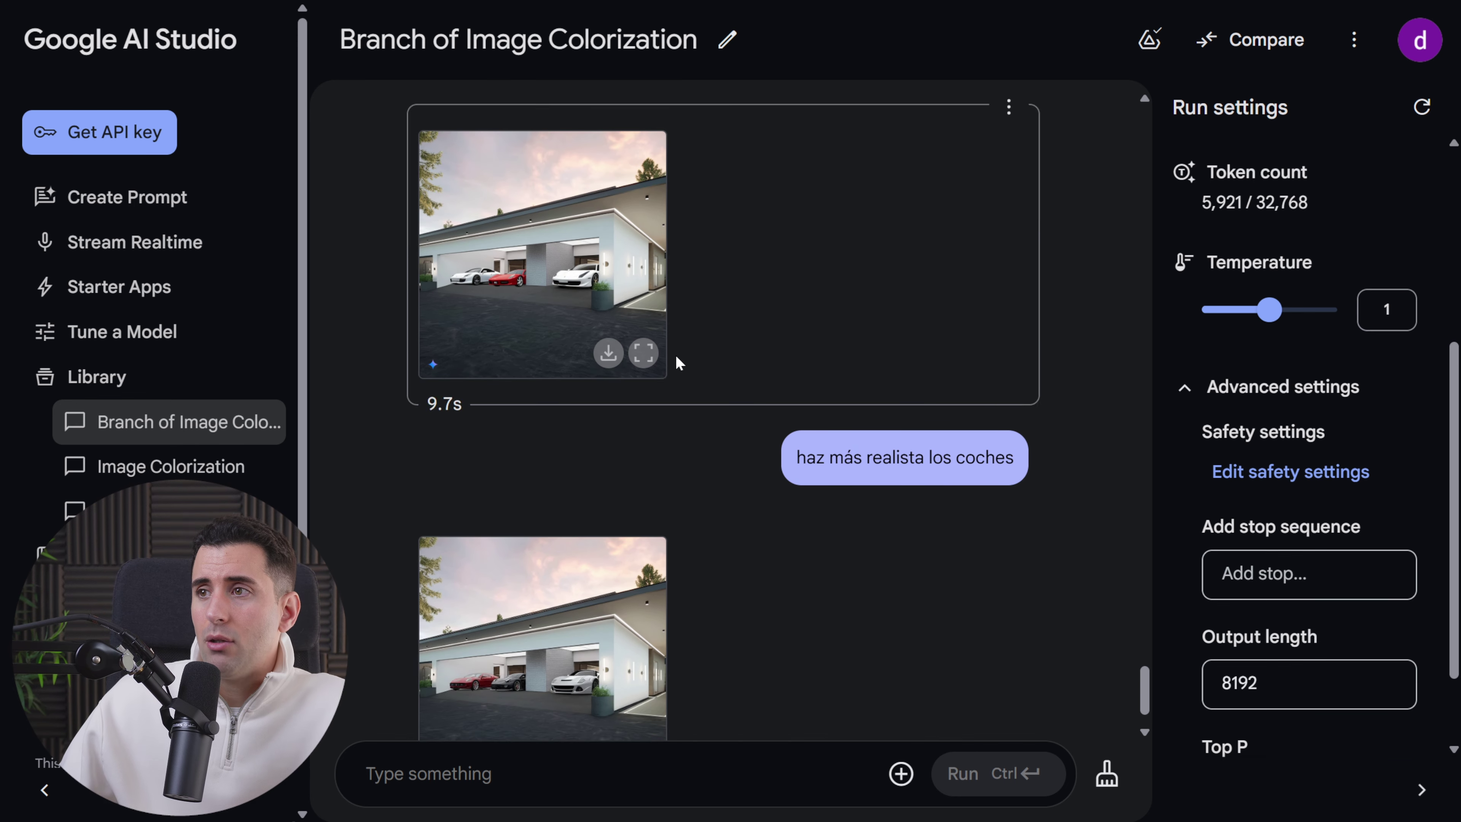
left_click(644, 354)
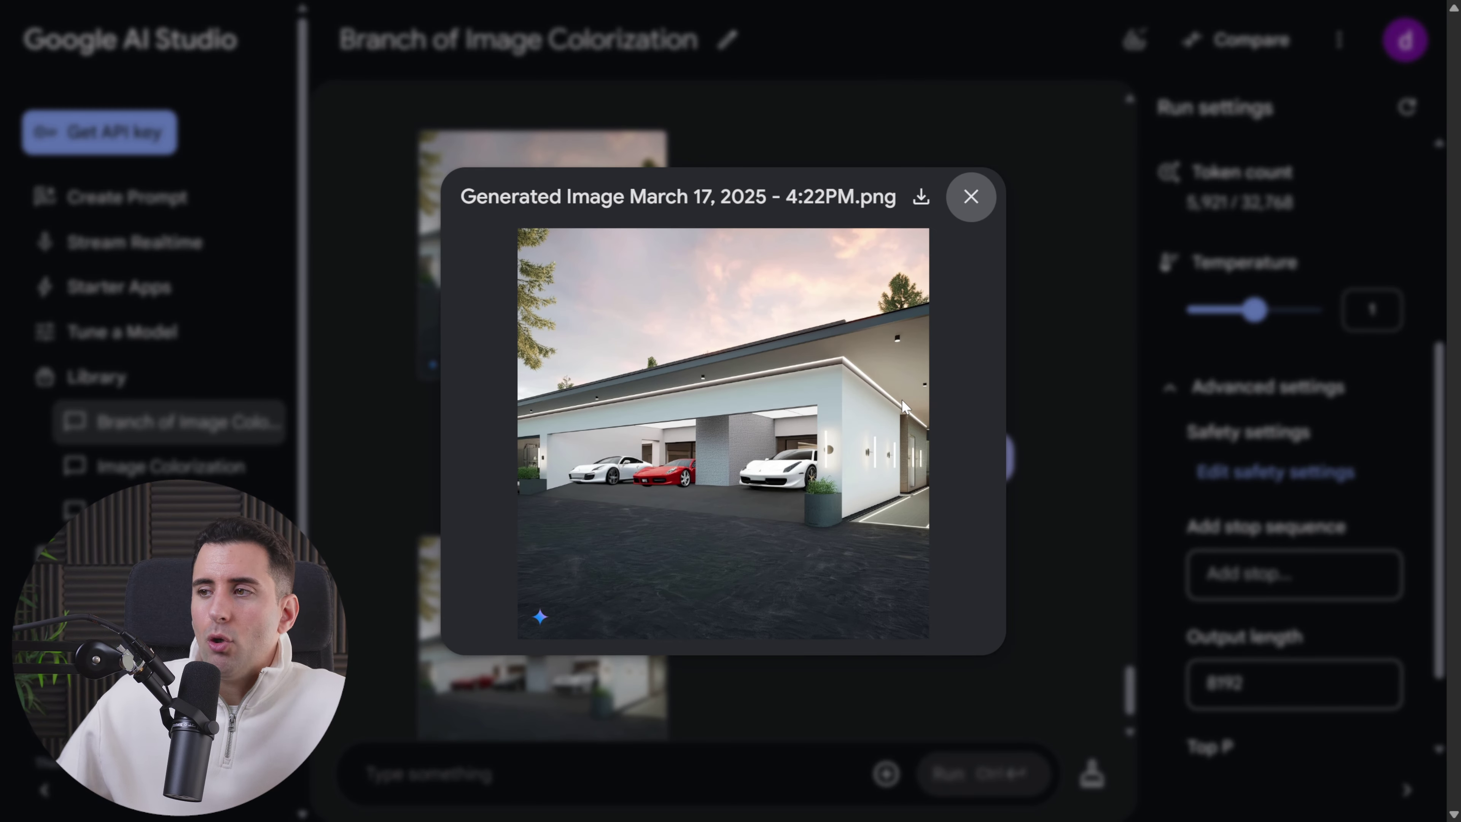
left_click(970, 212)
scroll(642, 575, "down", 3)
left_click(643, 663)
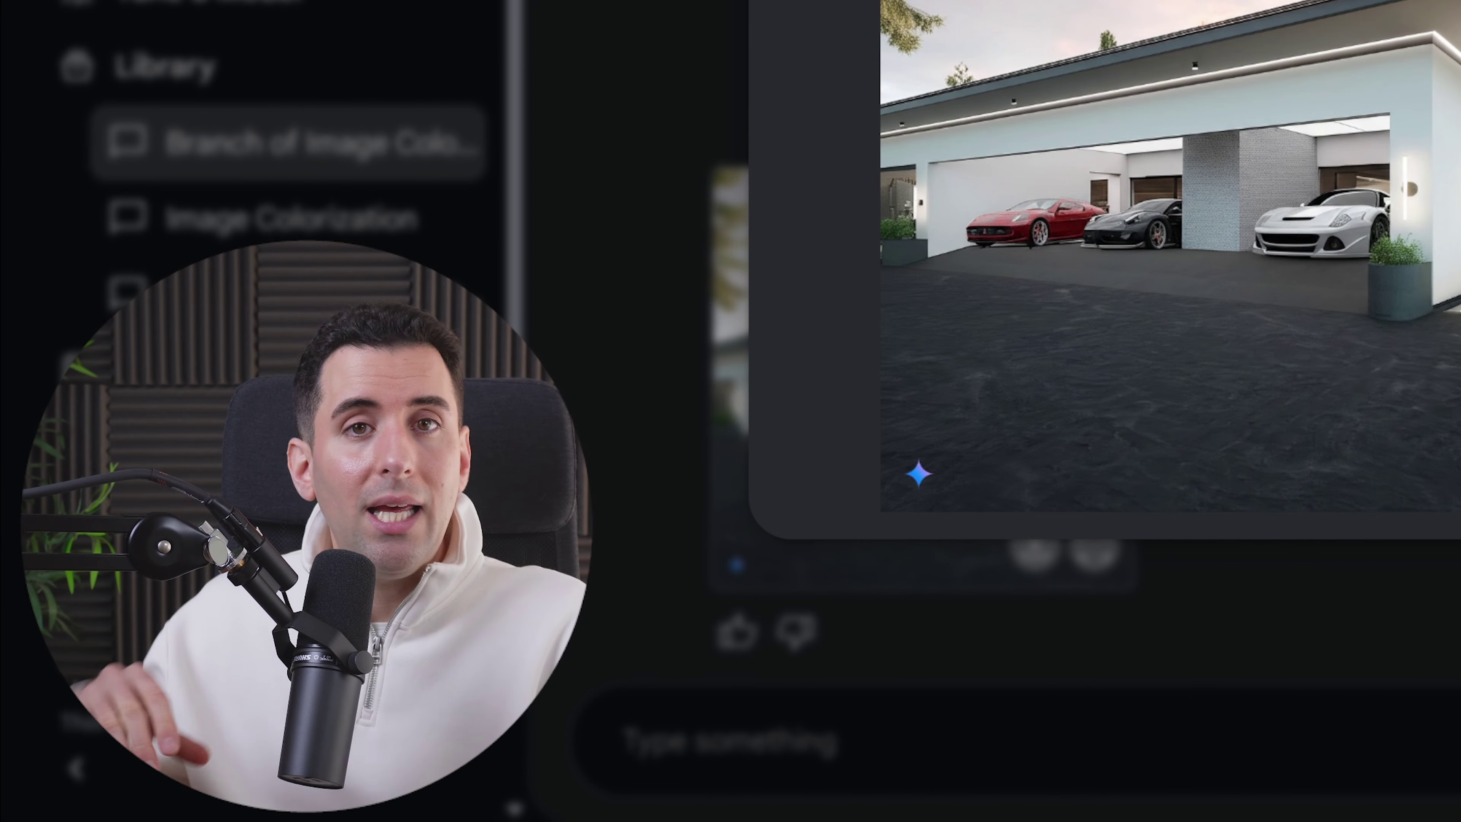
key("Escape")
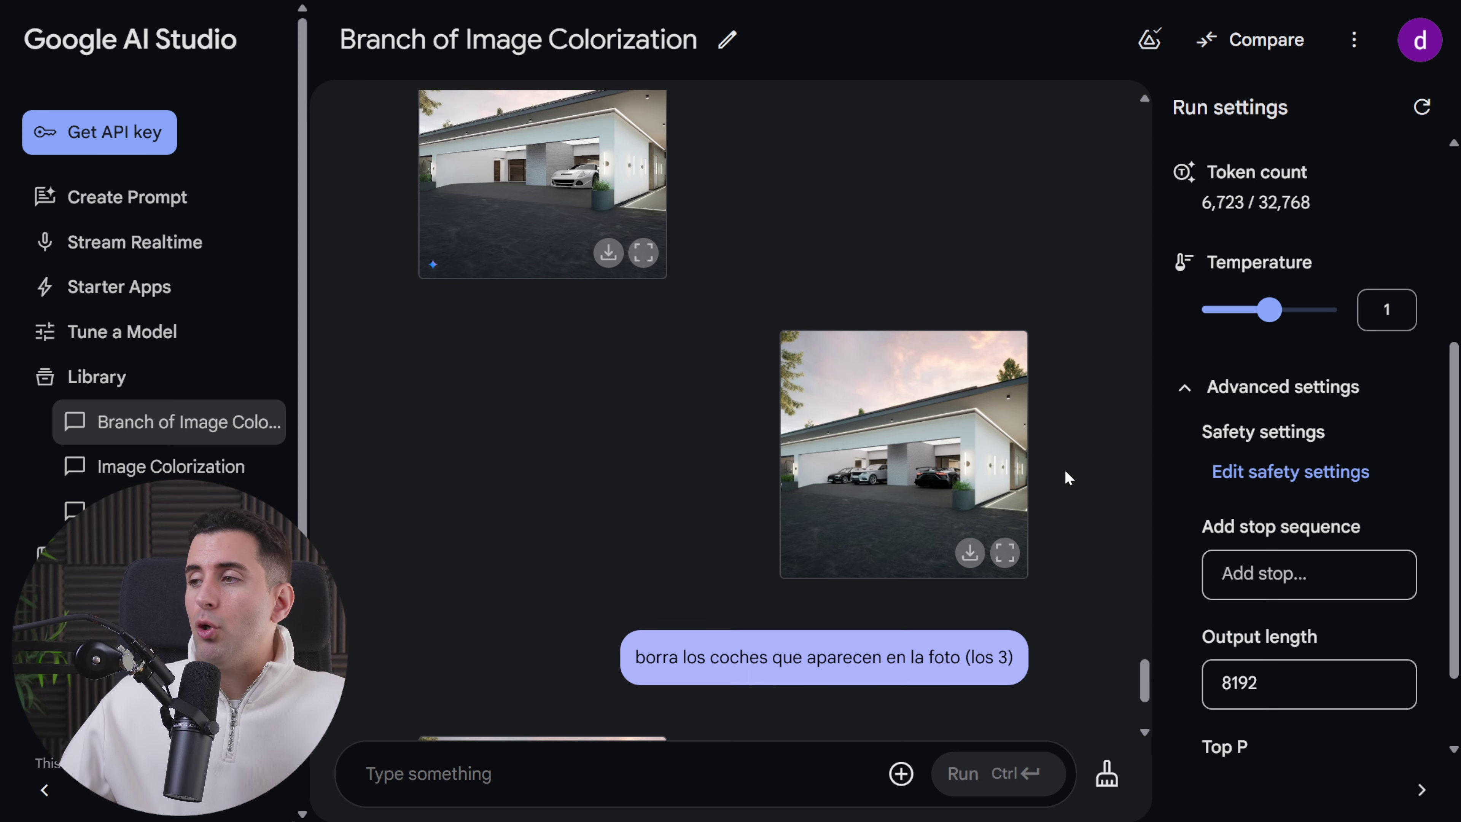
scroll(1064, 473, "down", 5)
left_click(641, 660)
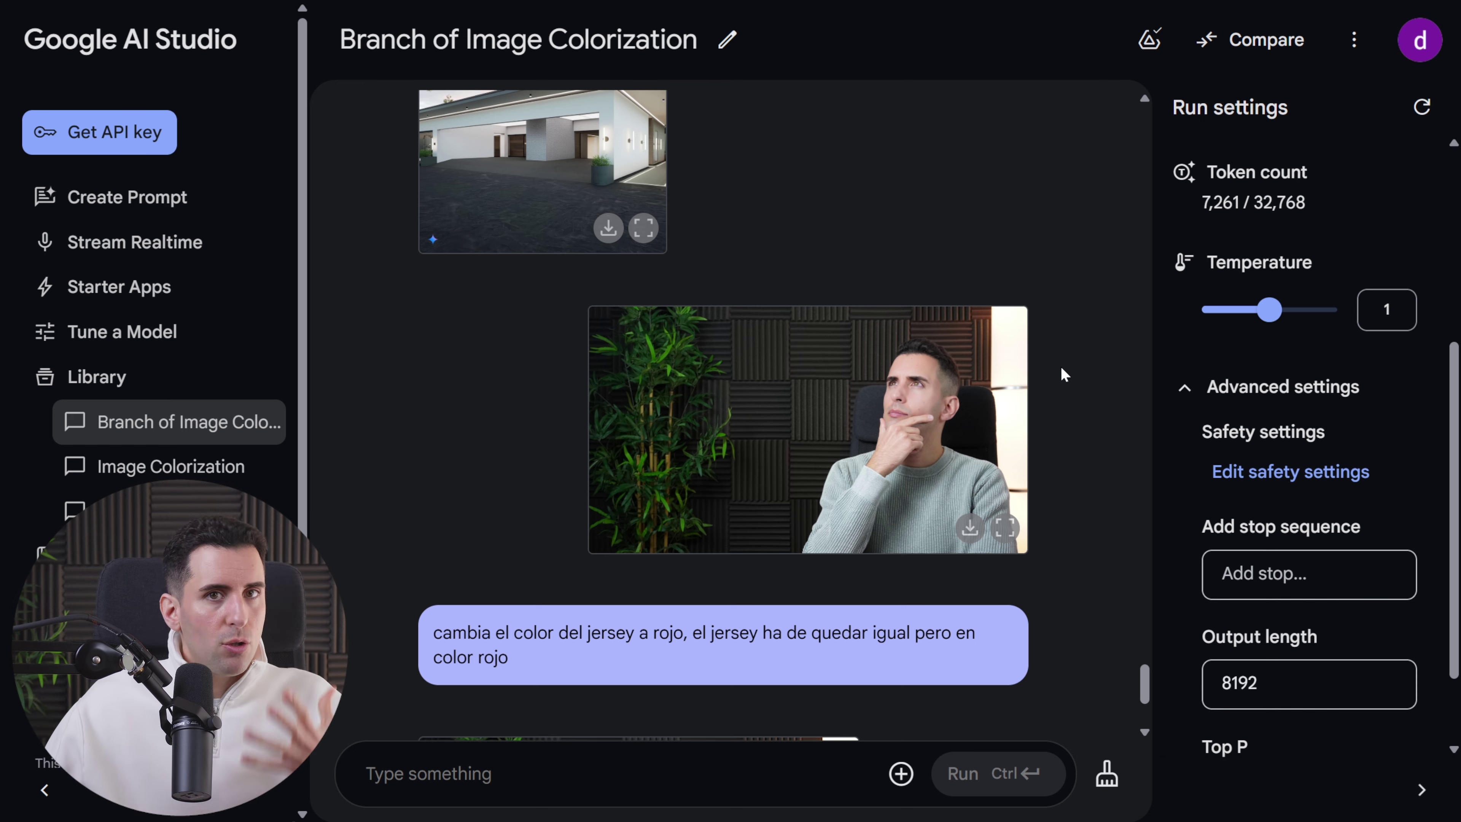
View the portrait edits with the jersey recoloured to red and to light blue at full size
scroll(1060, 372, "down", 5)
left_click(831, 659)
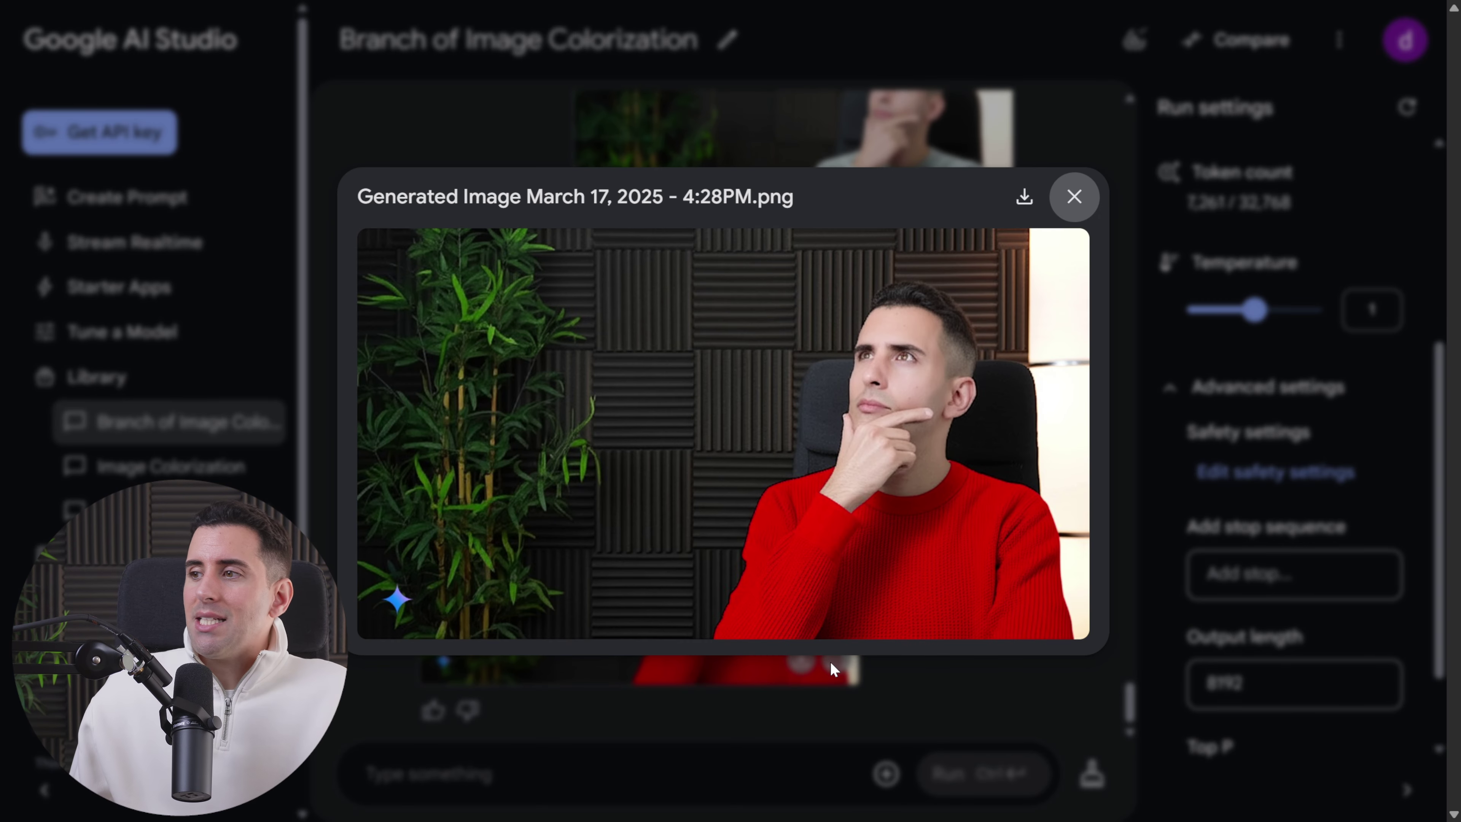
left_click(830, 660)
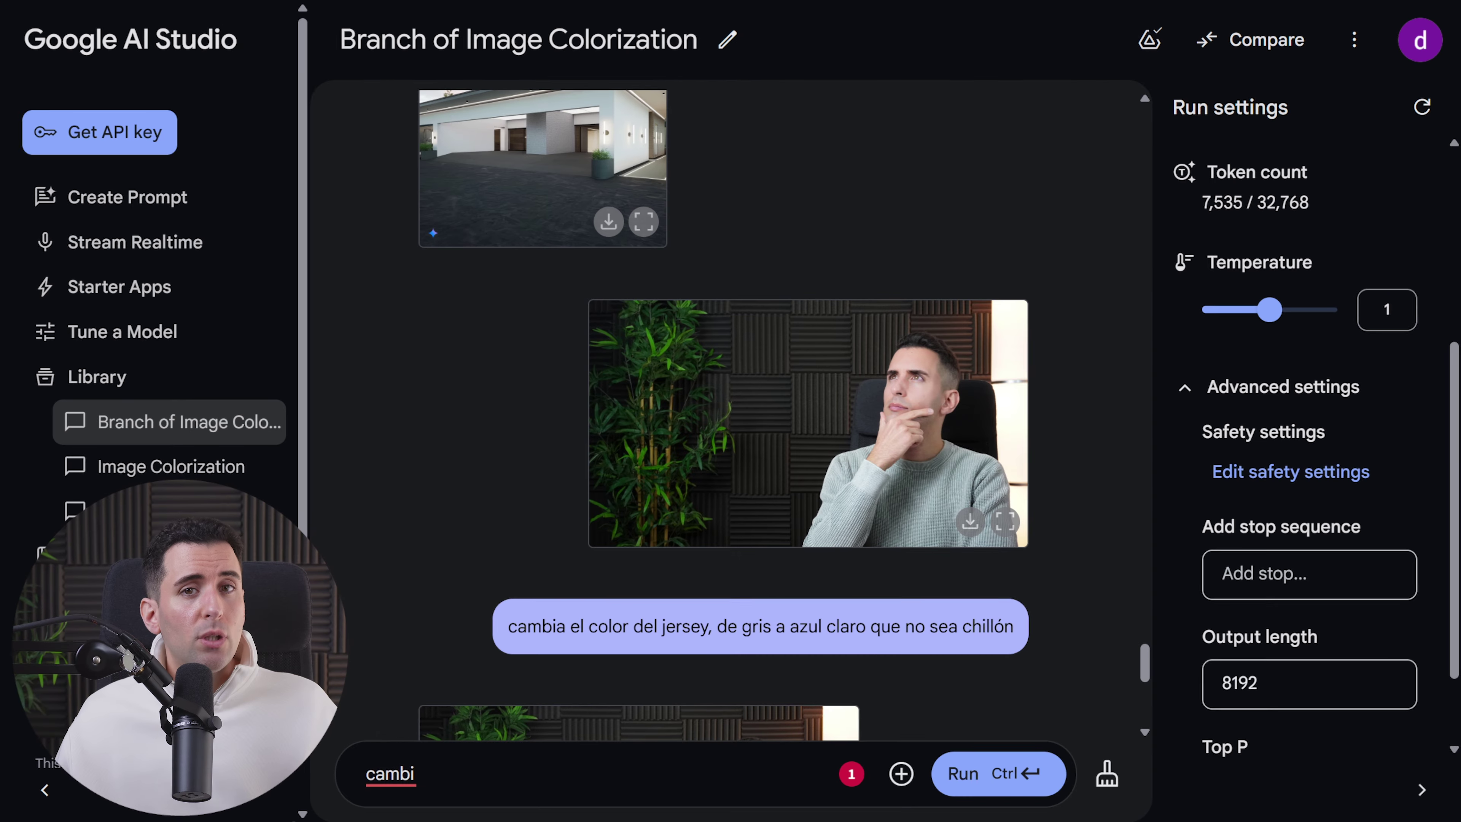
scroll(649, 395, "down", 5)
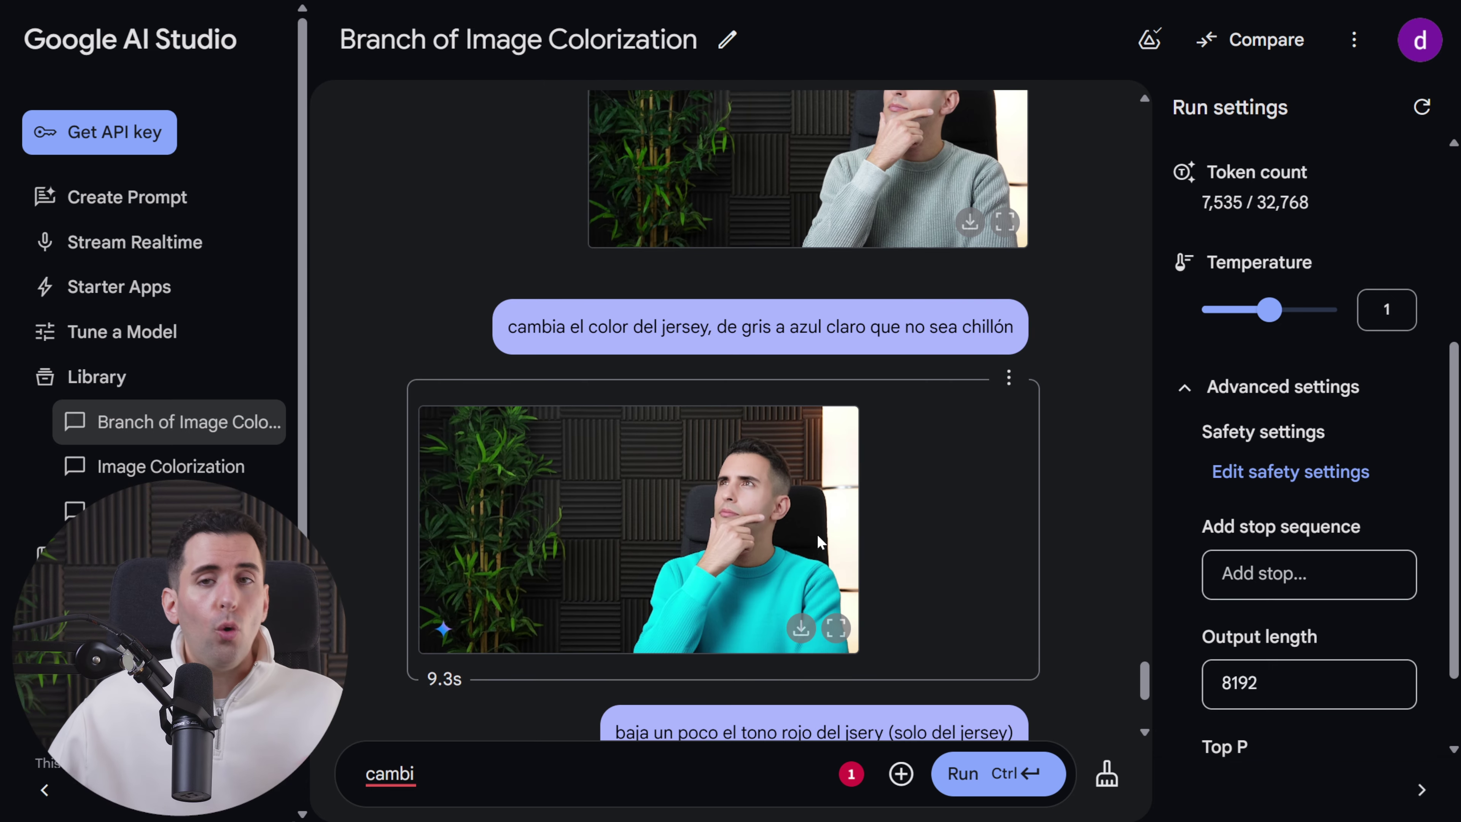
left_click(835, 628)
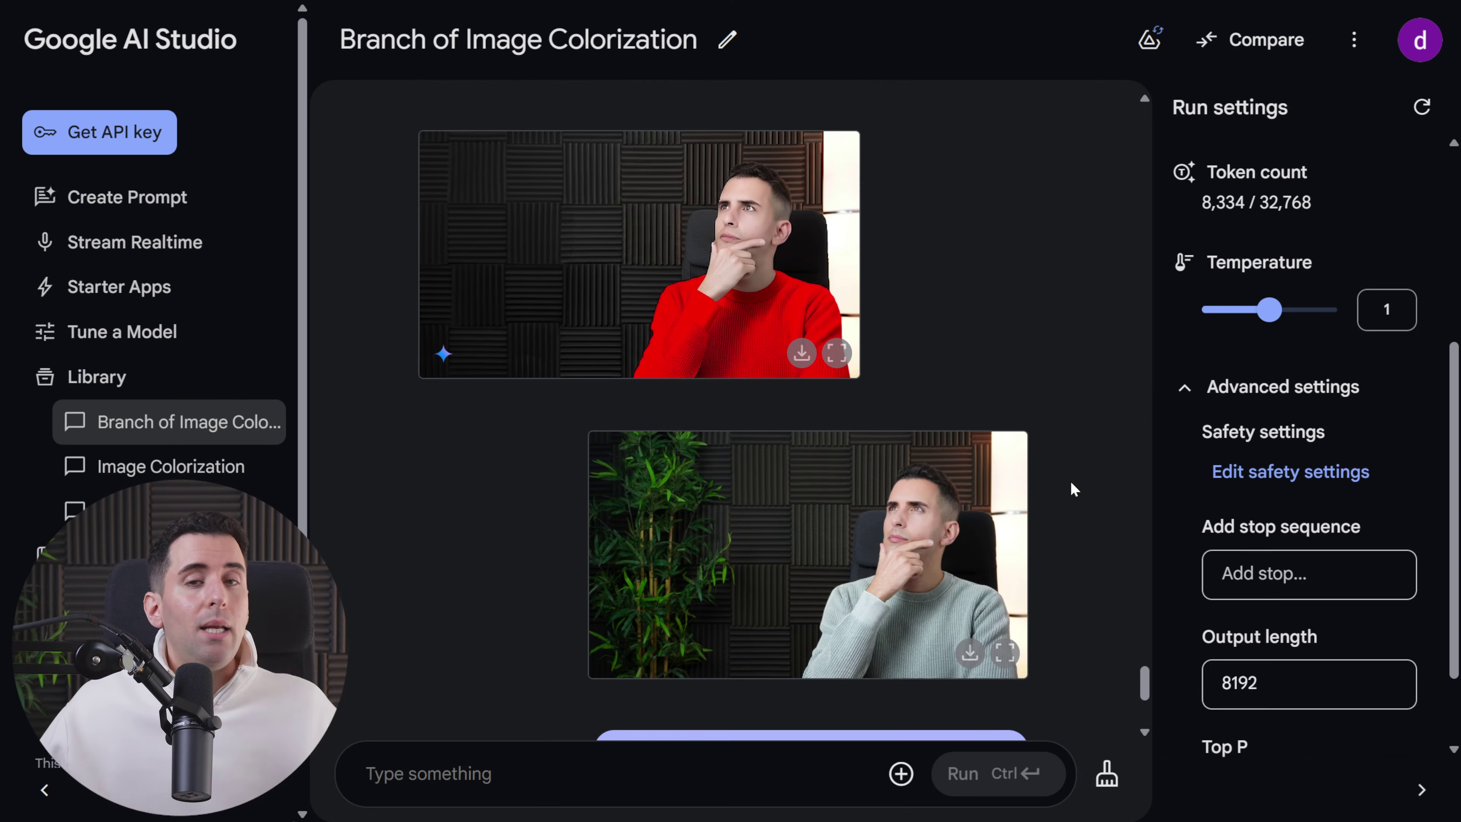
Examine the portrait edit that asks for the plant beside the man to be removed, opening the generated image full size
scroll(1070, 483, "down", 2)
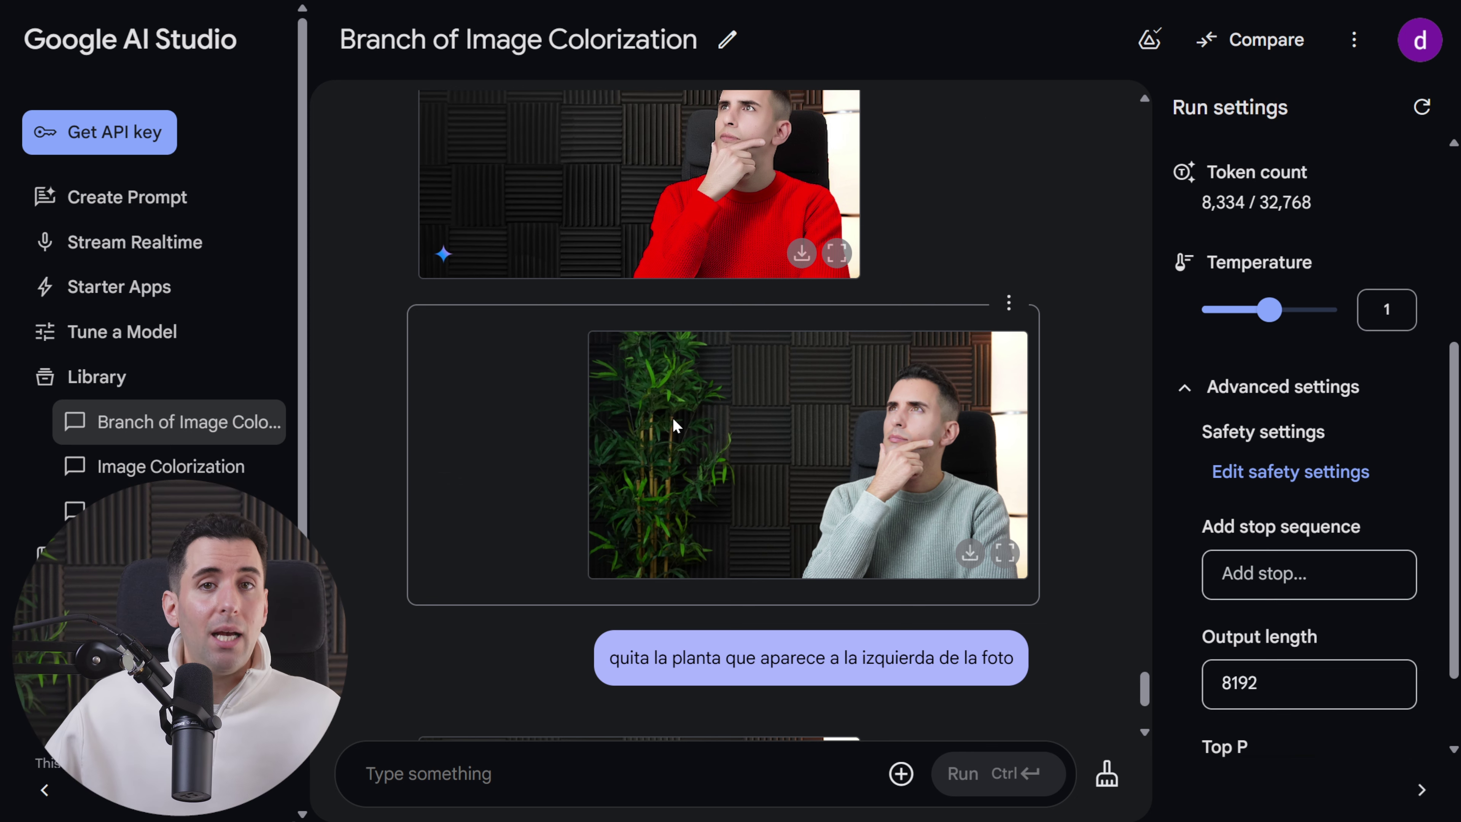
scroll(875, 478, "down", 5)
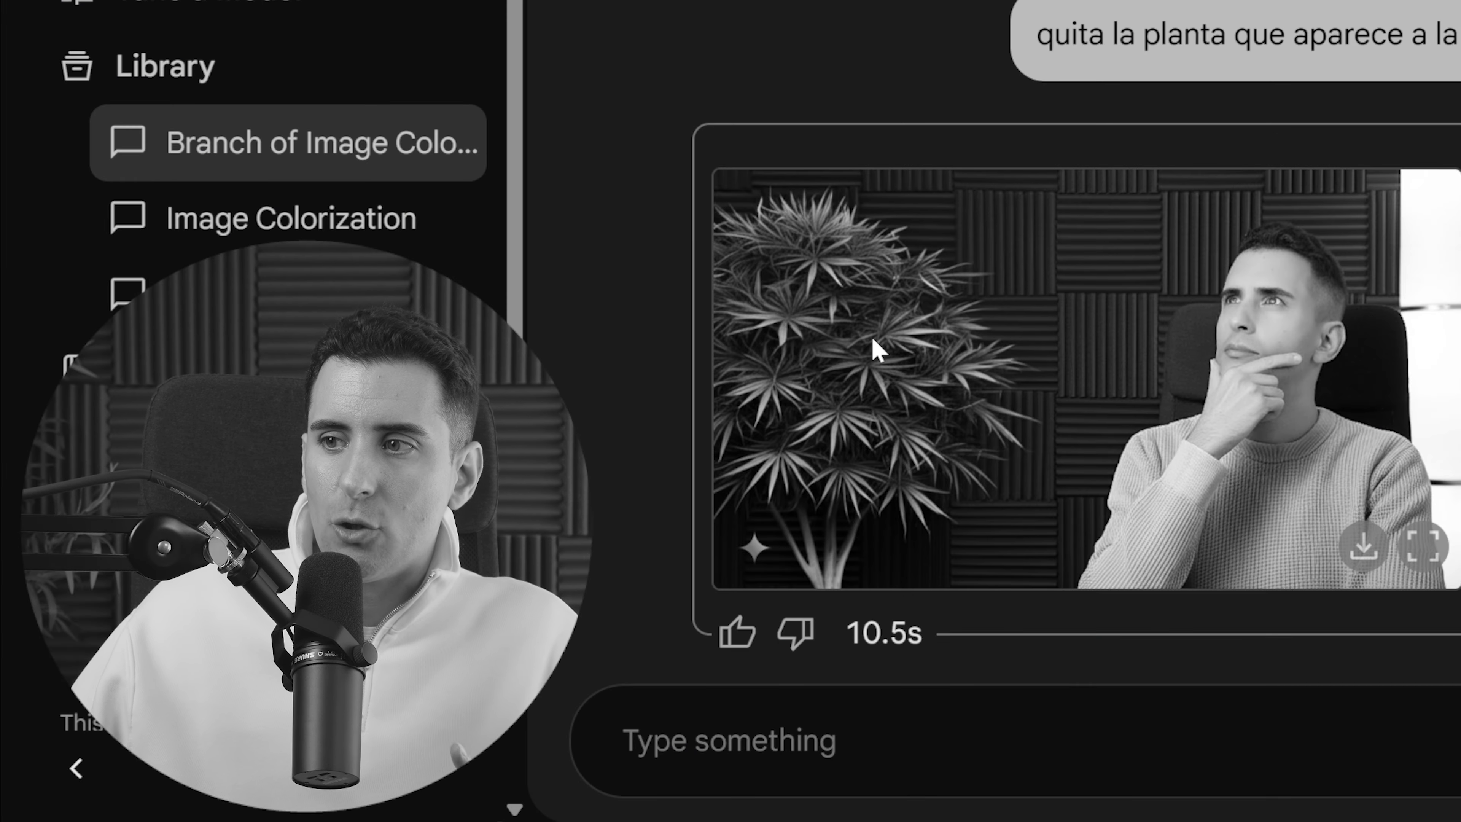
left_click(1422, 546)
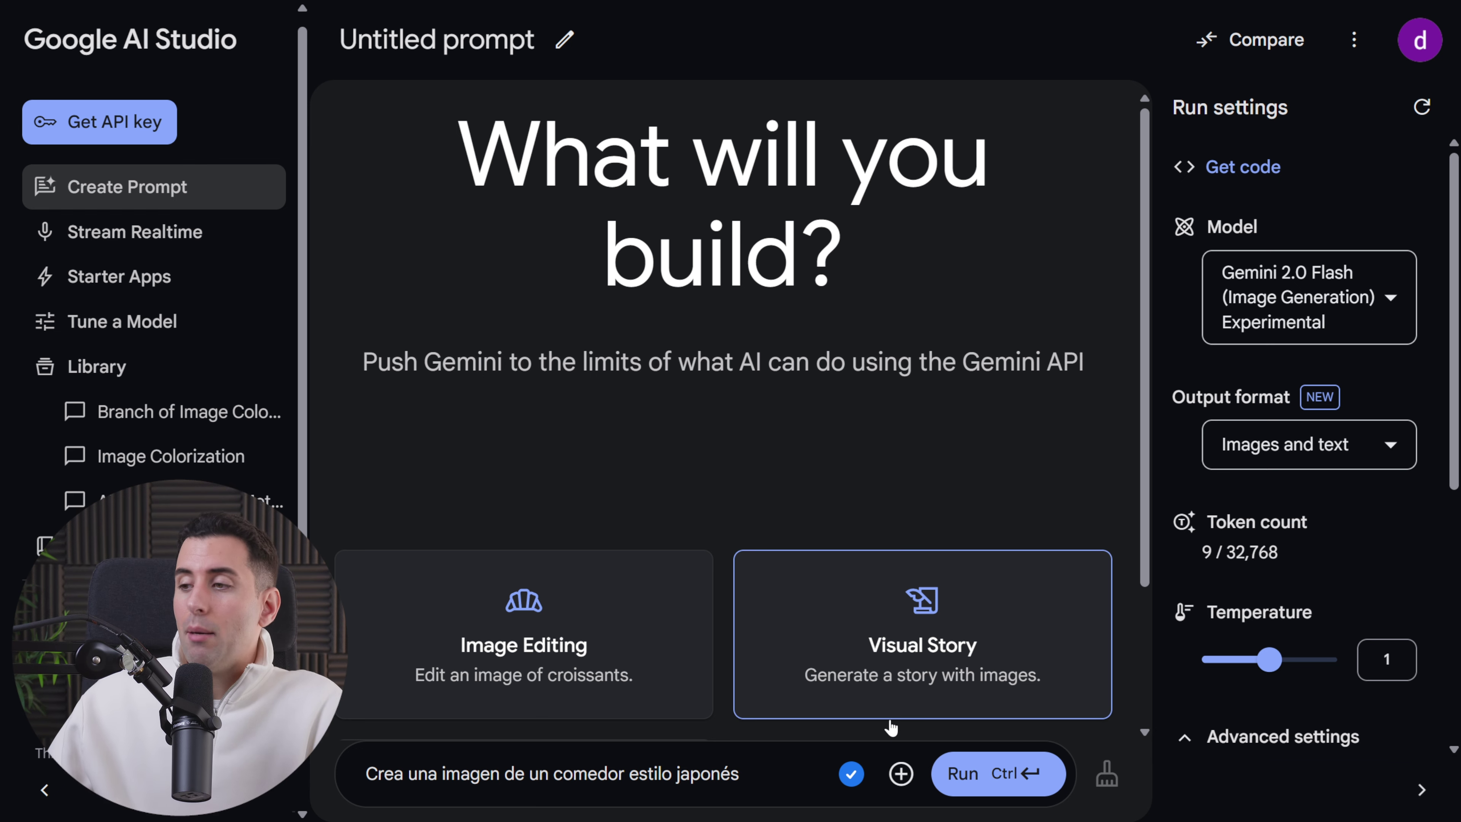
Generate an image from the prompt "Crea una imagen de un comedor estilo japonés" and inspect the result full size
left_click(972, 772)
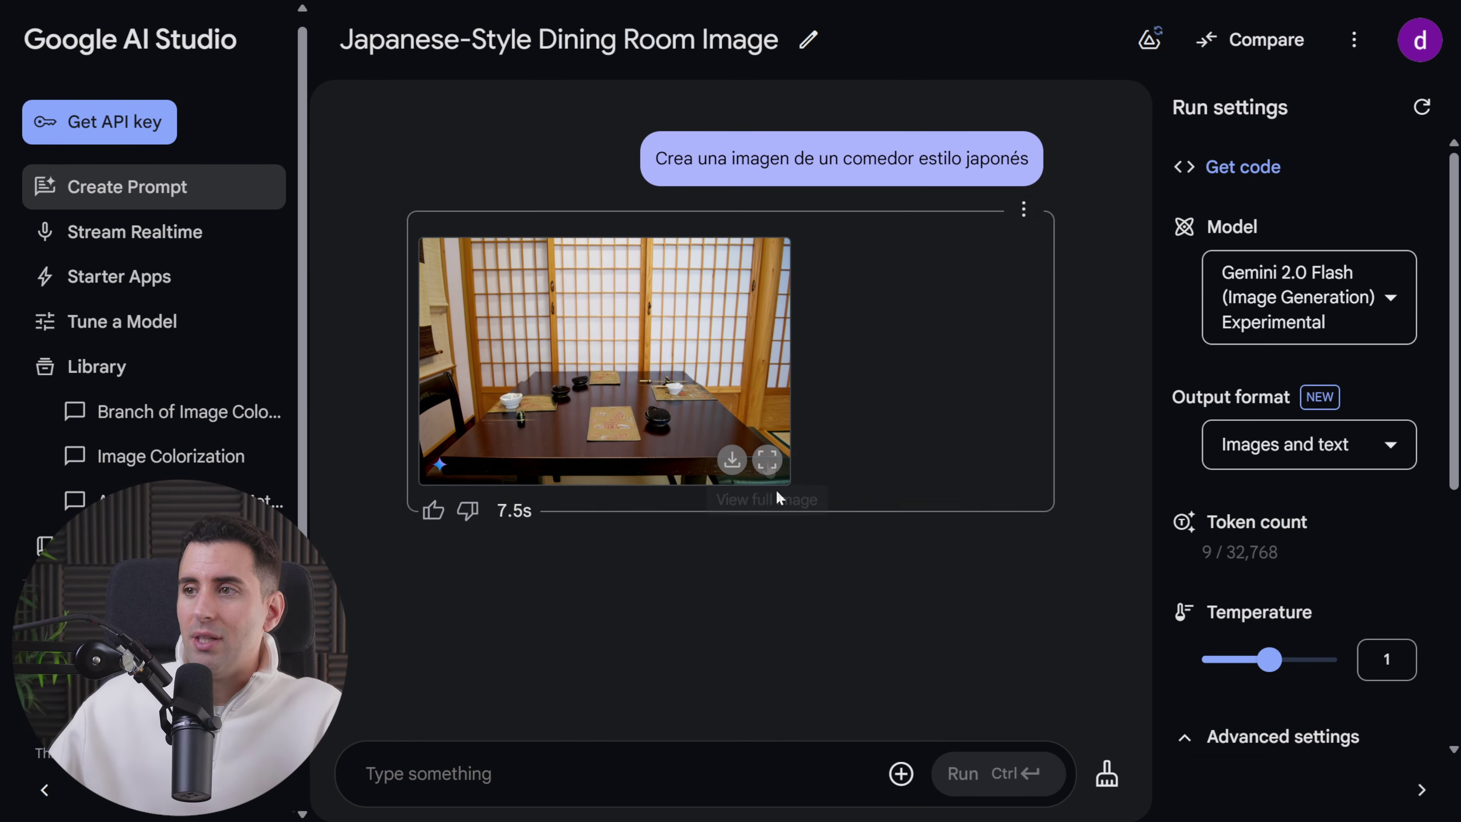
left_click(768, 464)
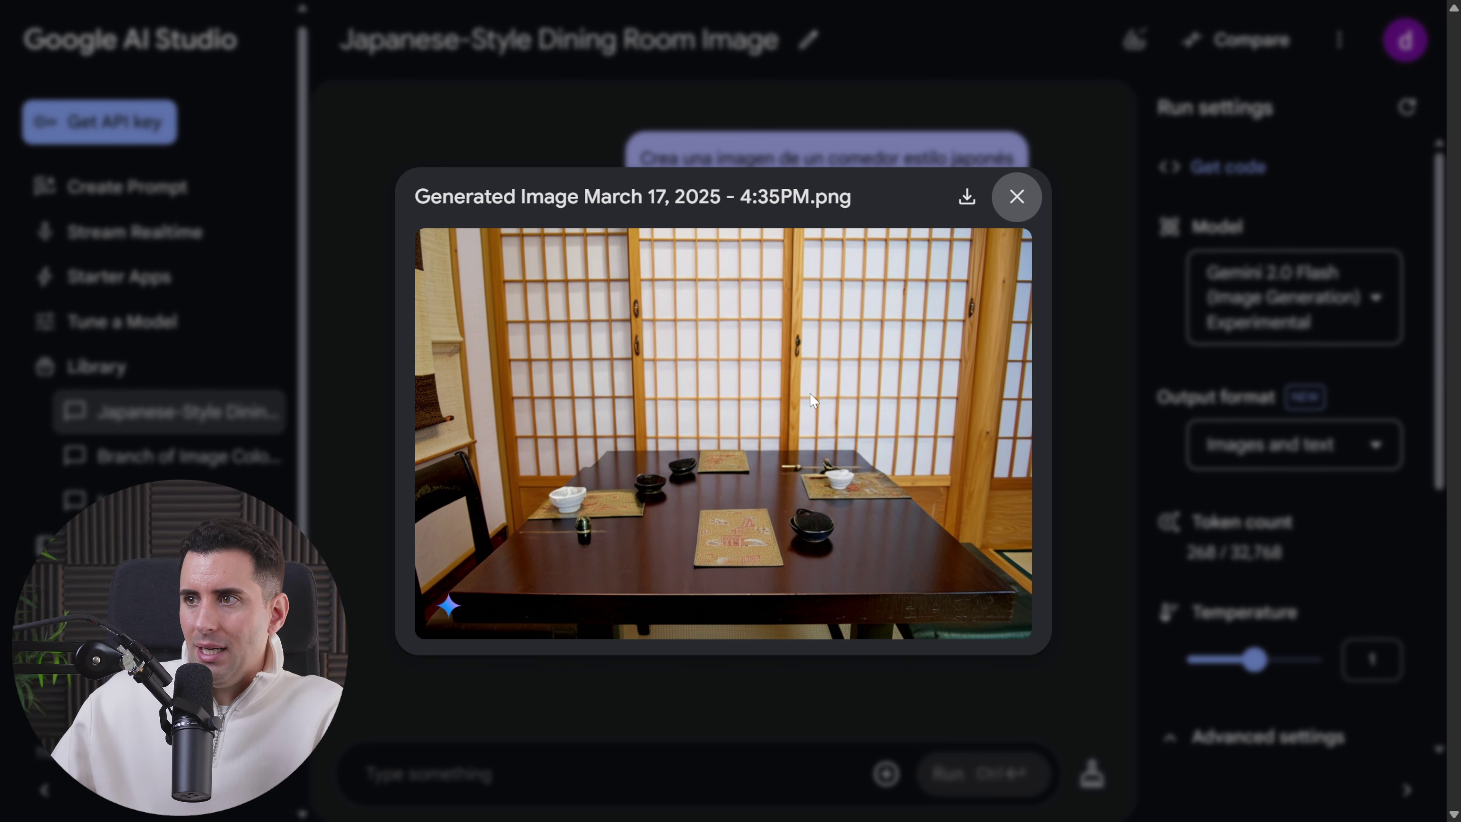
key("Escape")
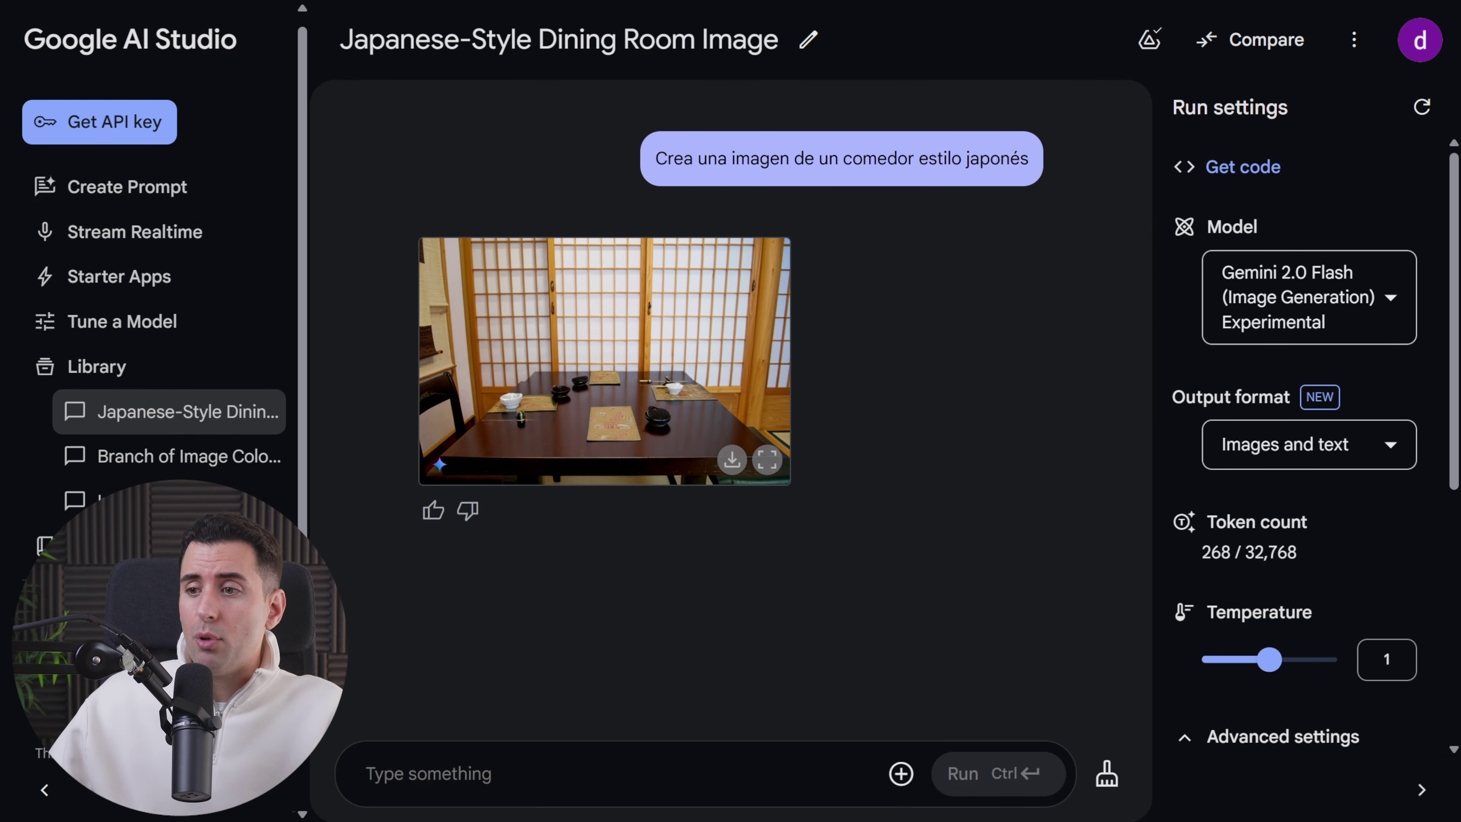
Submit the follow-up prompt "pon alguna planta en la imagen" for the Japanese dining room image
type("pon alguna planta en la ")
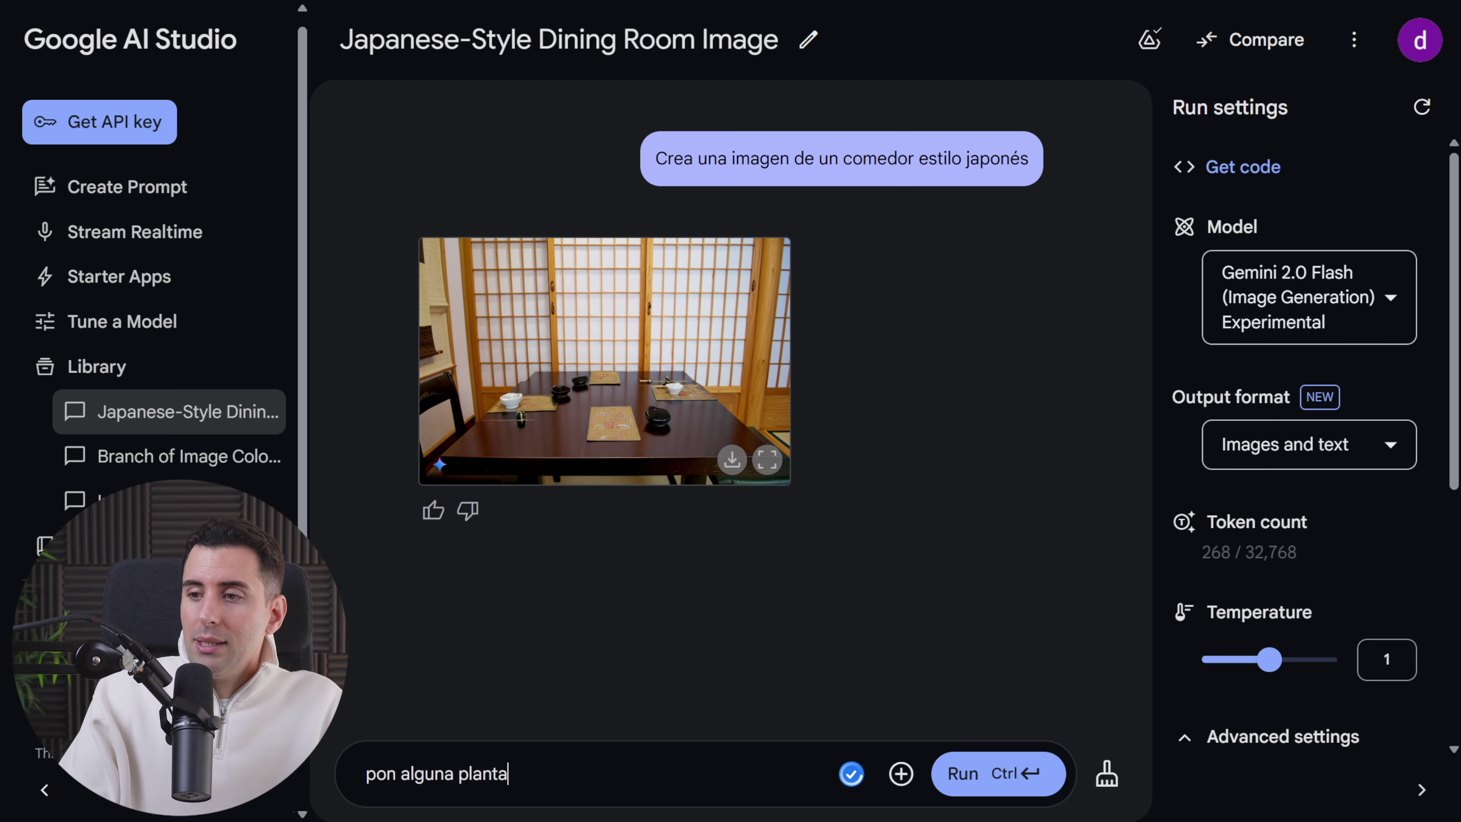
type("imagen")
key("ctrl+Return")
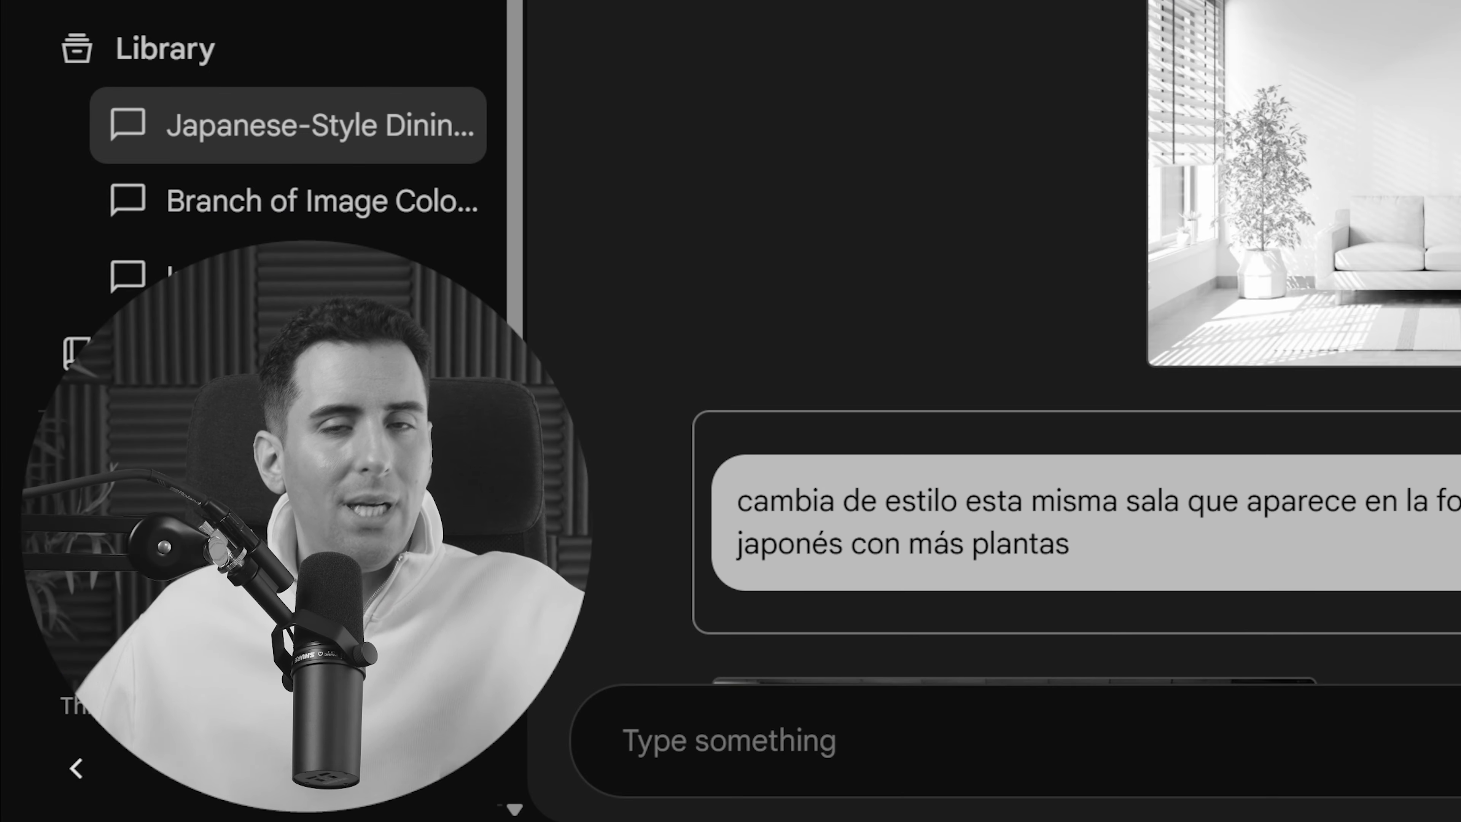
View the living room photo's Japanese-style edit with more plants at full size
scroll(1070, 666, "down", 2)
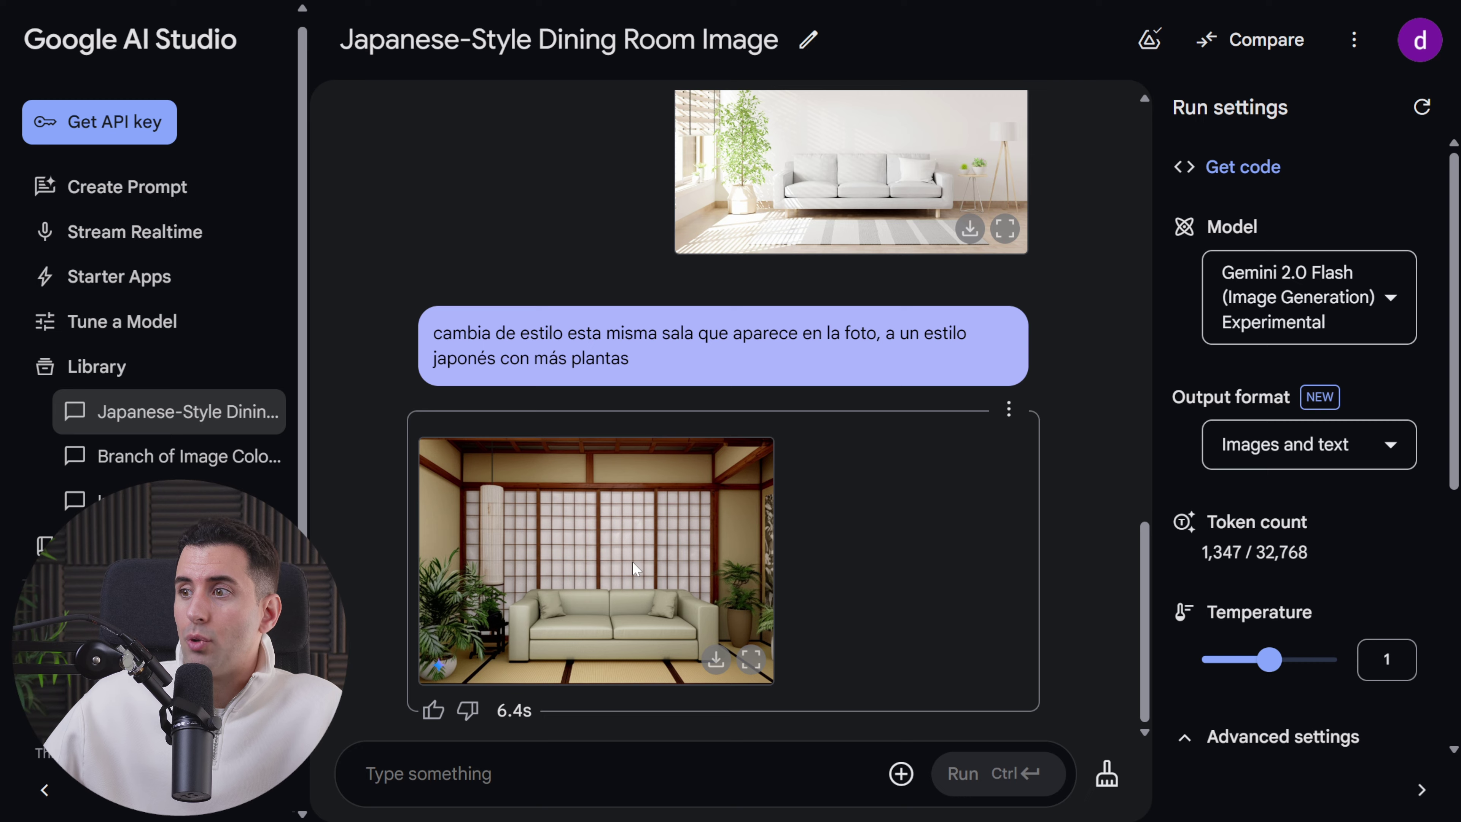
left_click(752, 664)
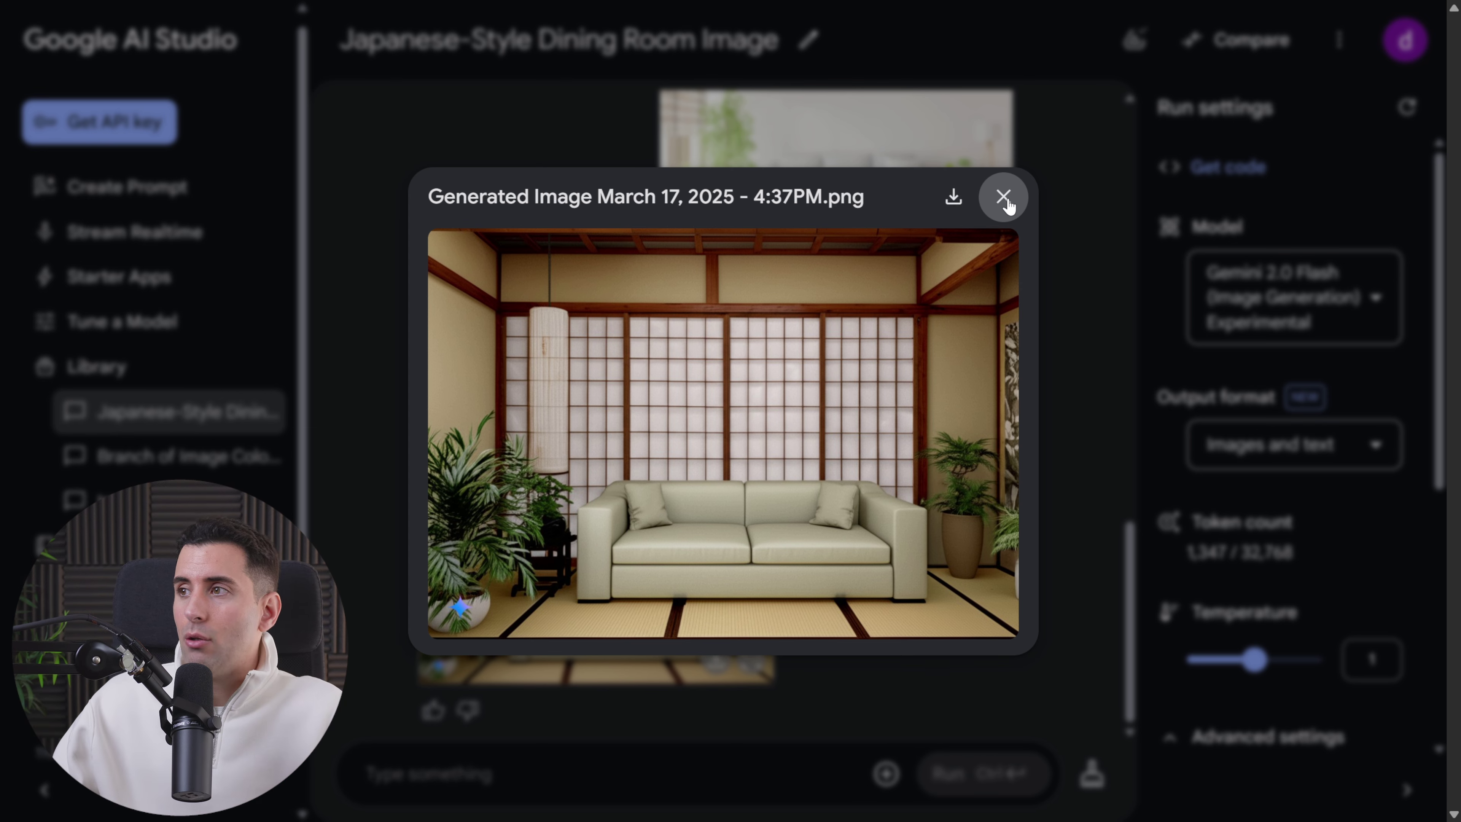
Close the Japanese-style room preview and view the living room edit with the Japanese picture above the sofa at full size
left_click(1003, 196)
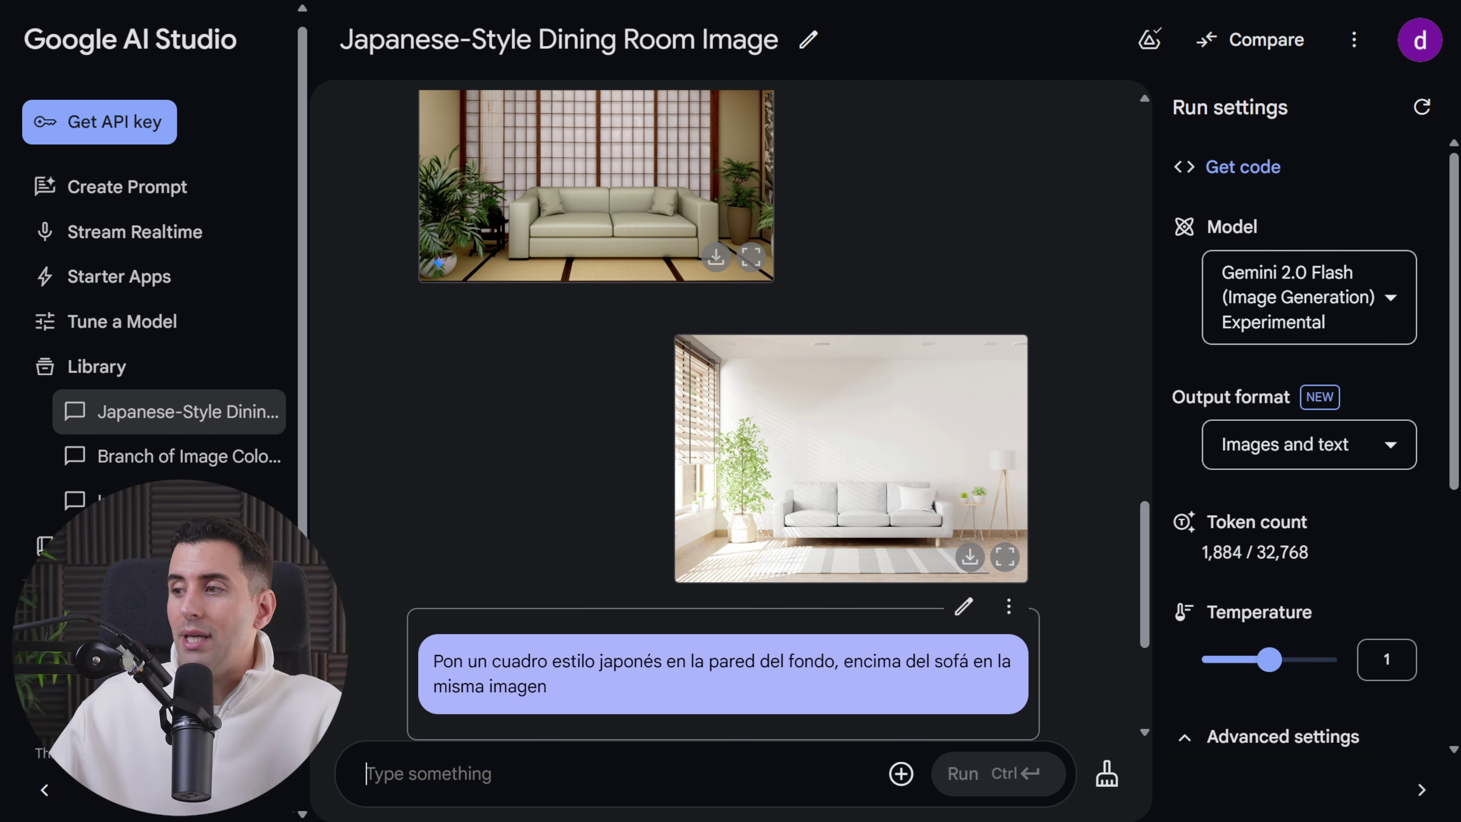
scroll(1033, 608, "down", 5)
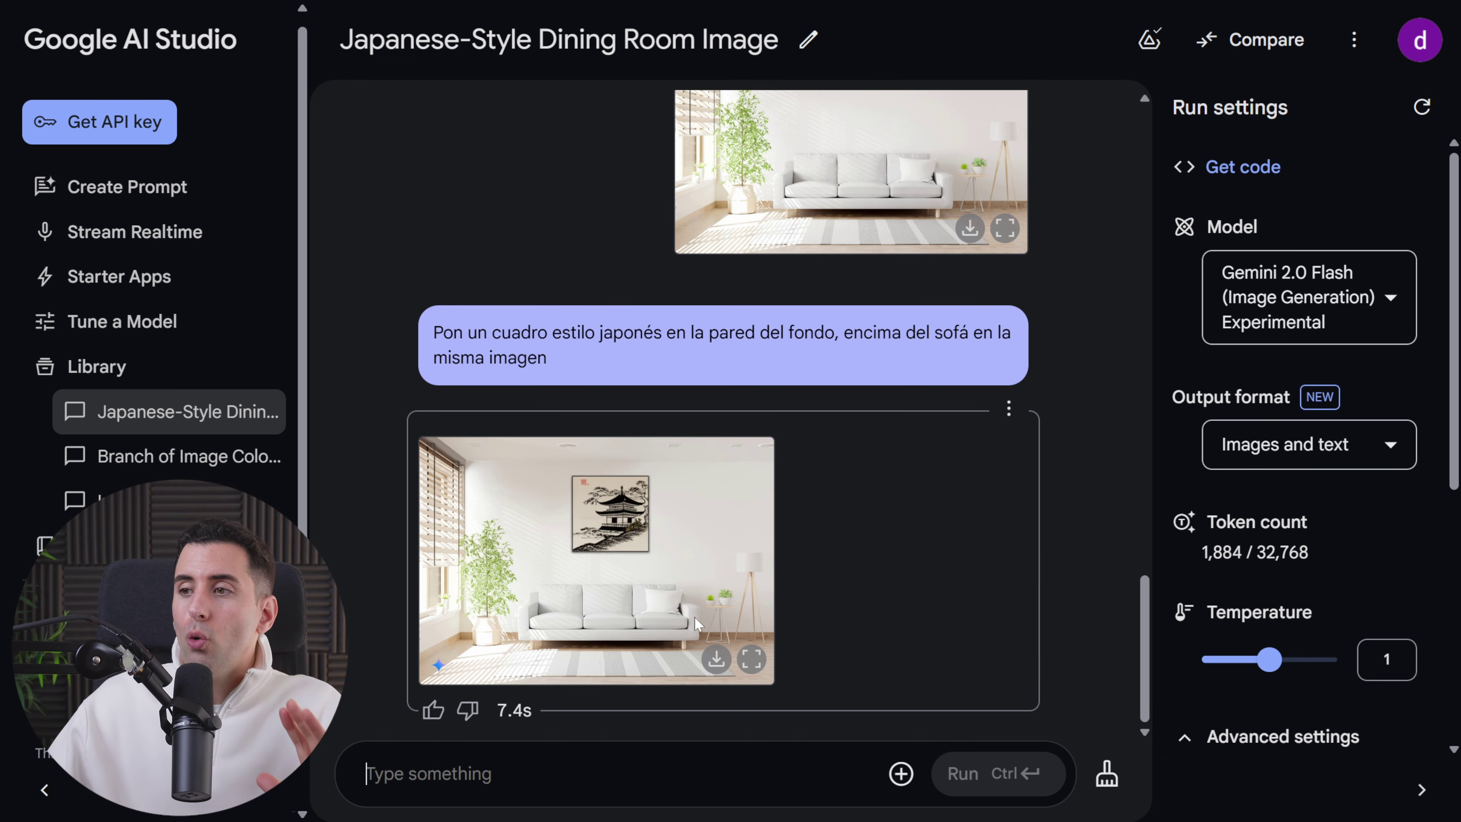
left_click(750, 658)
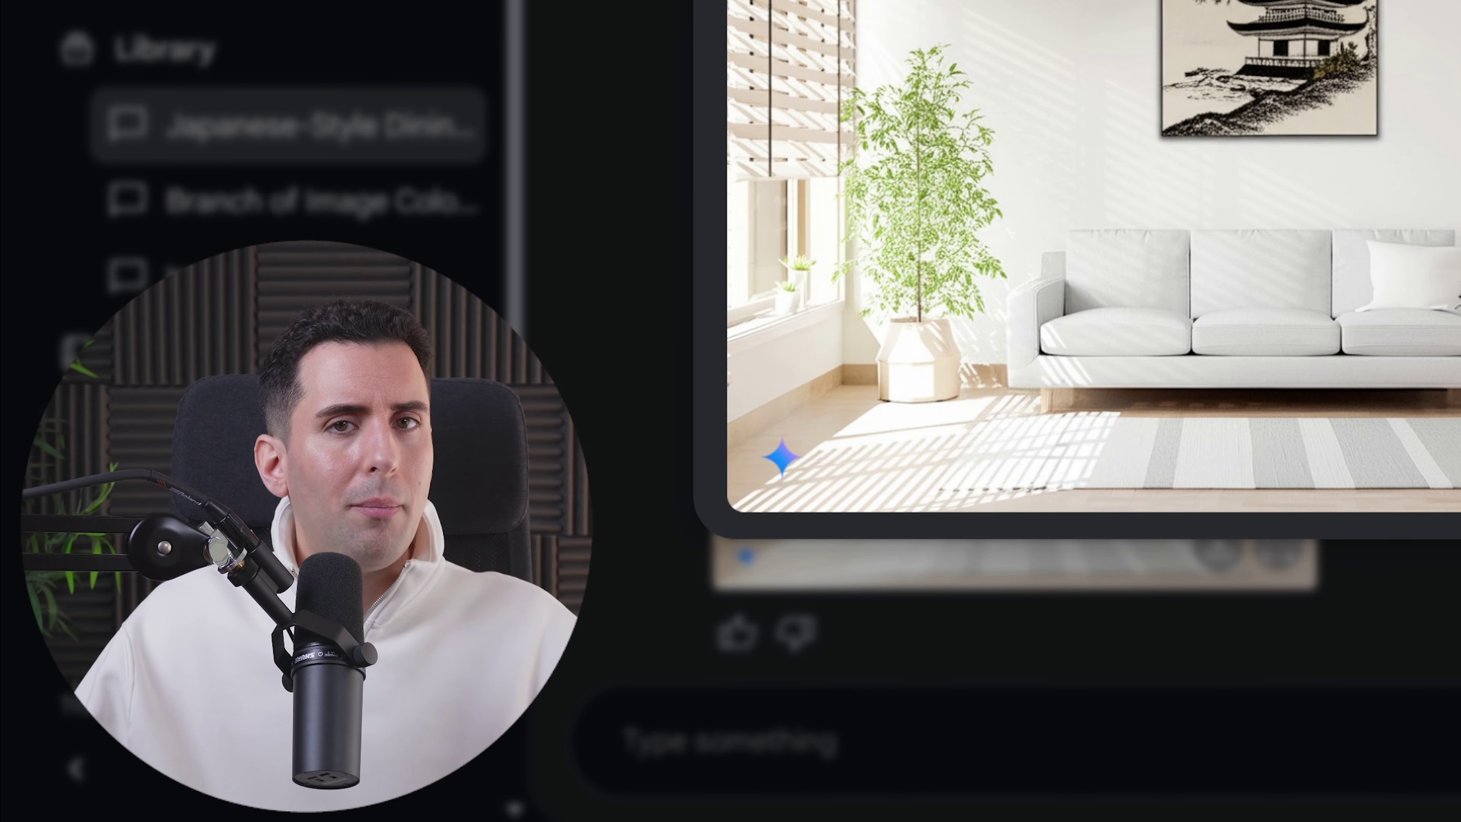
left_click(1065, 364)
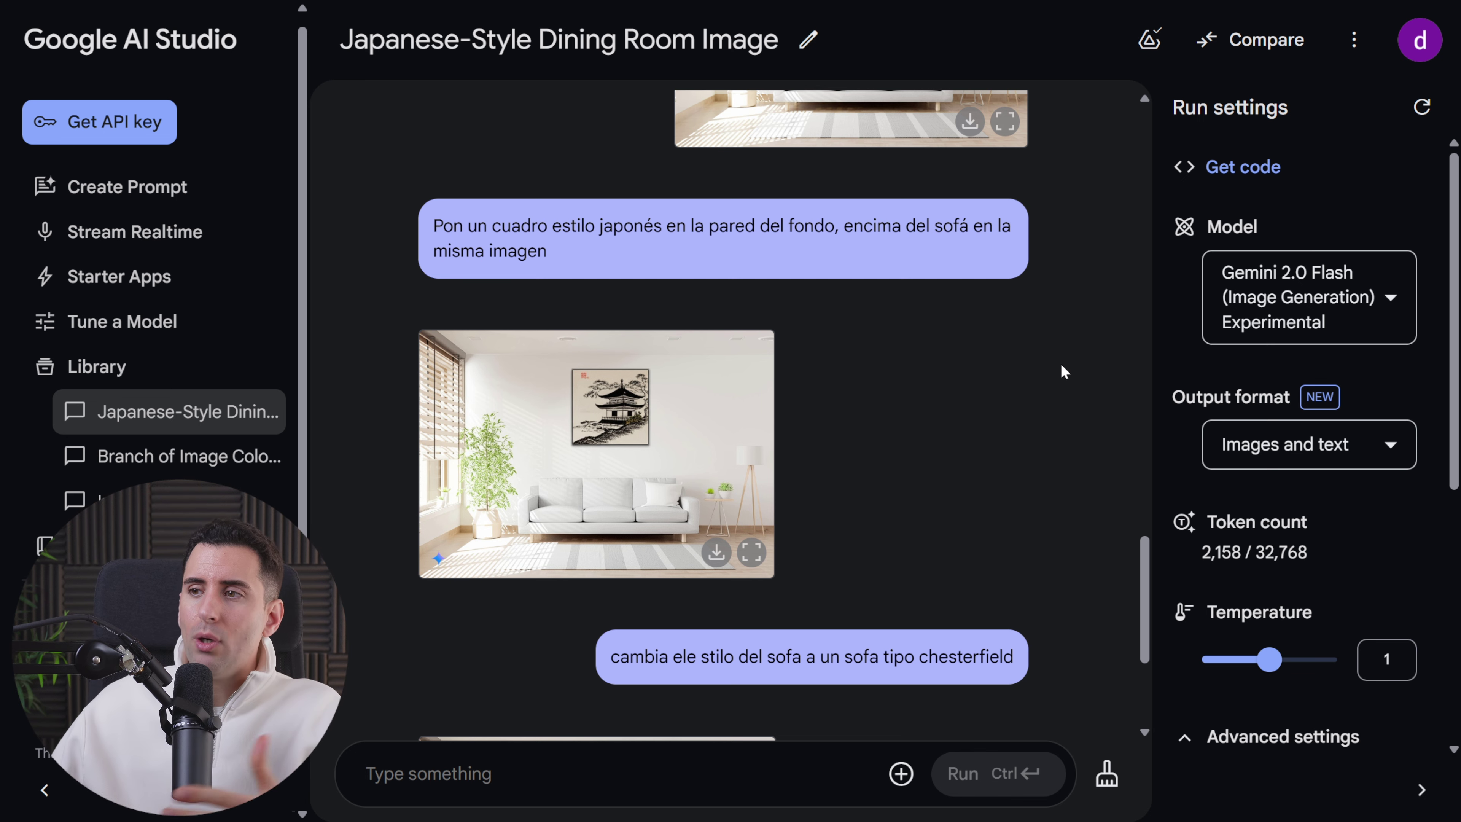
Open the result of the prompt changing the sofa to a Chesterfield at full size and examine the new sofa
scroll(1055, 345, "down", 5)
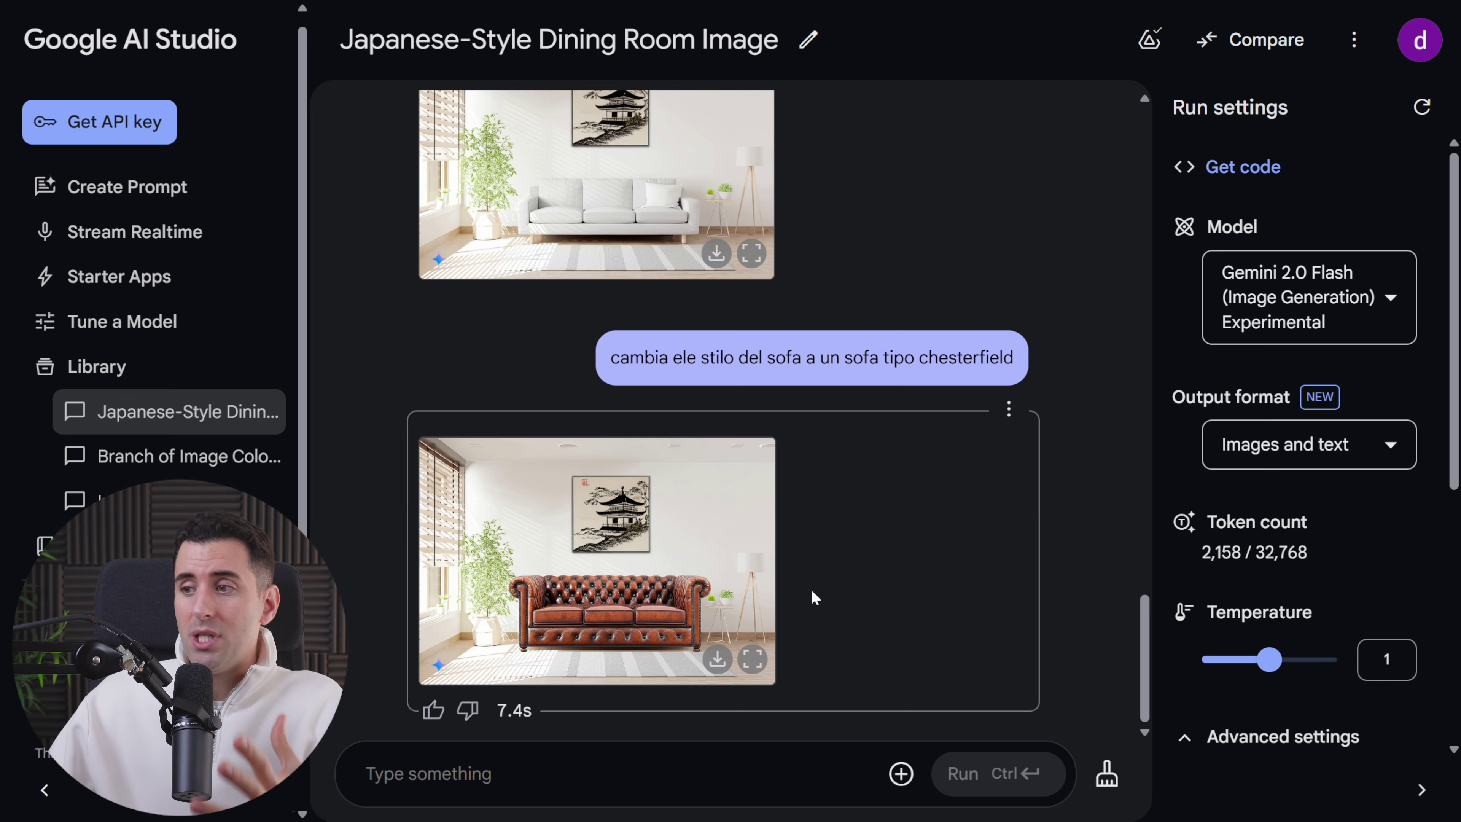
left_click(753, 659)
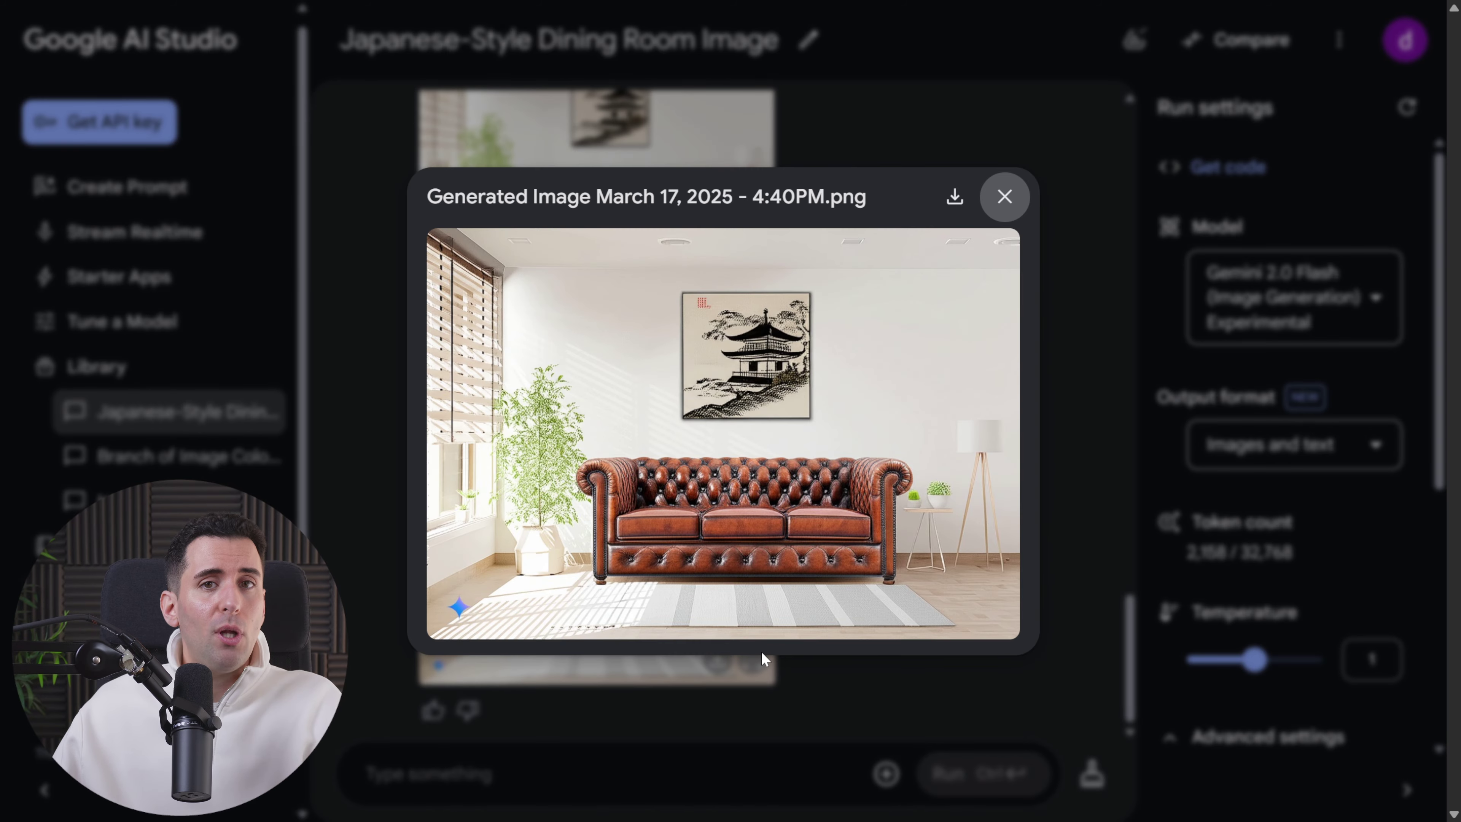